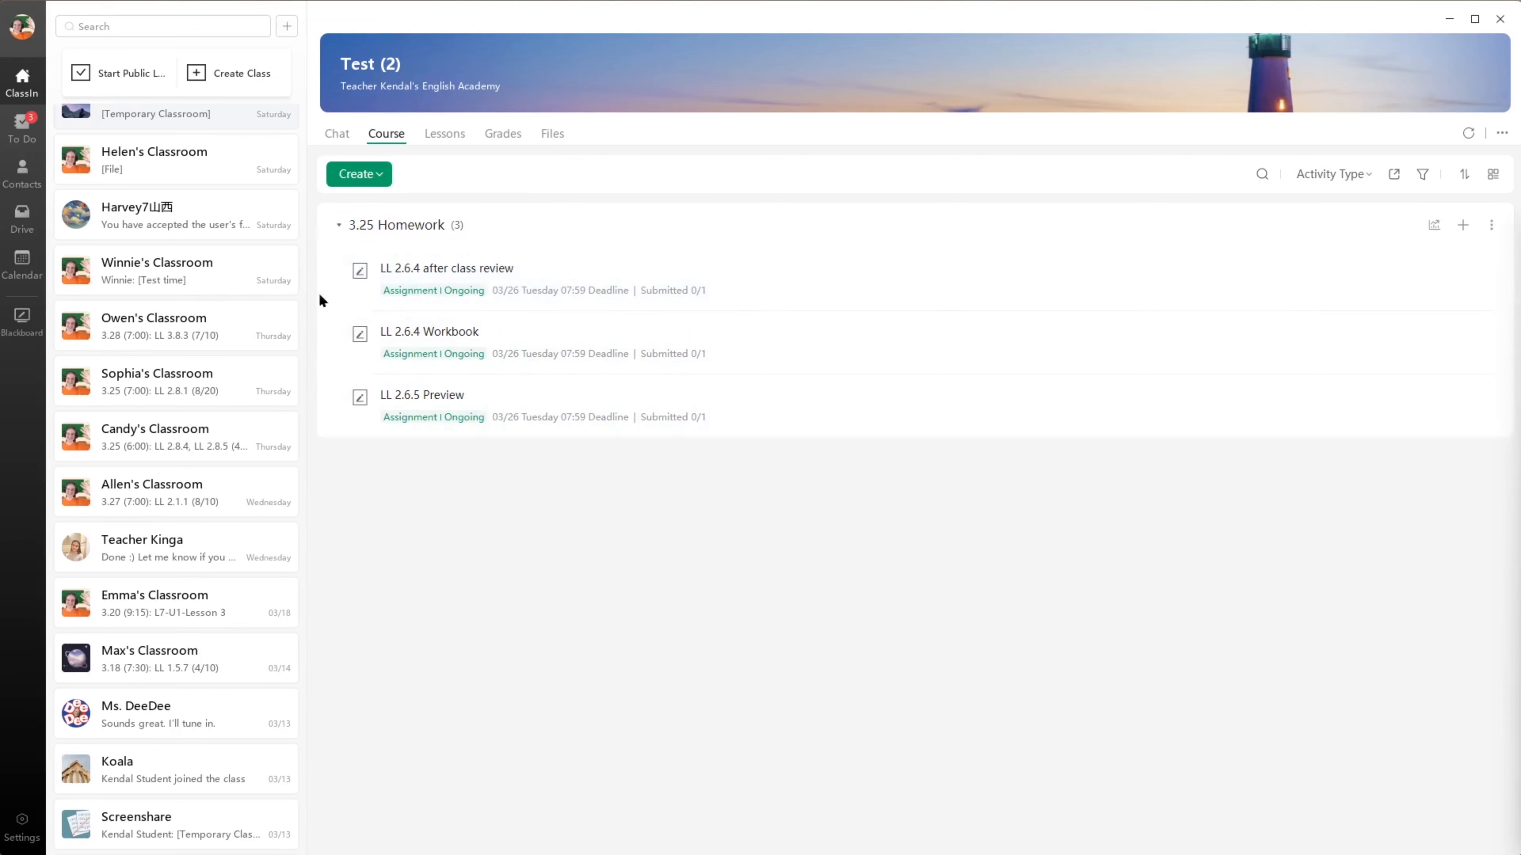
left_click(417, 233)
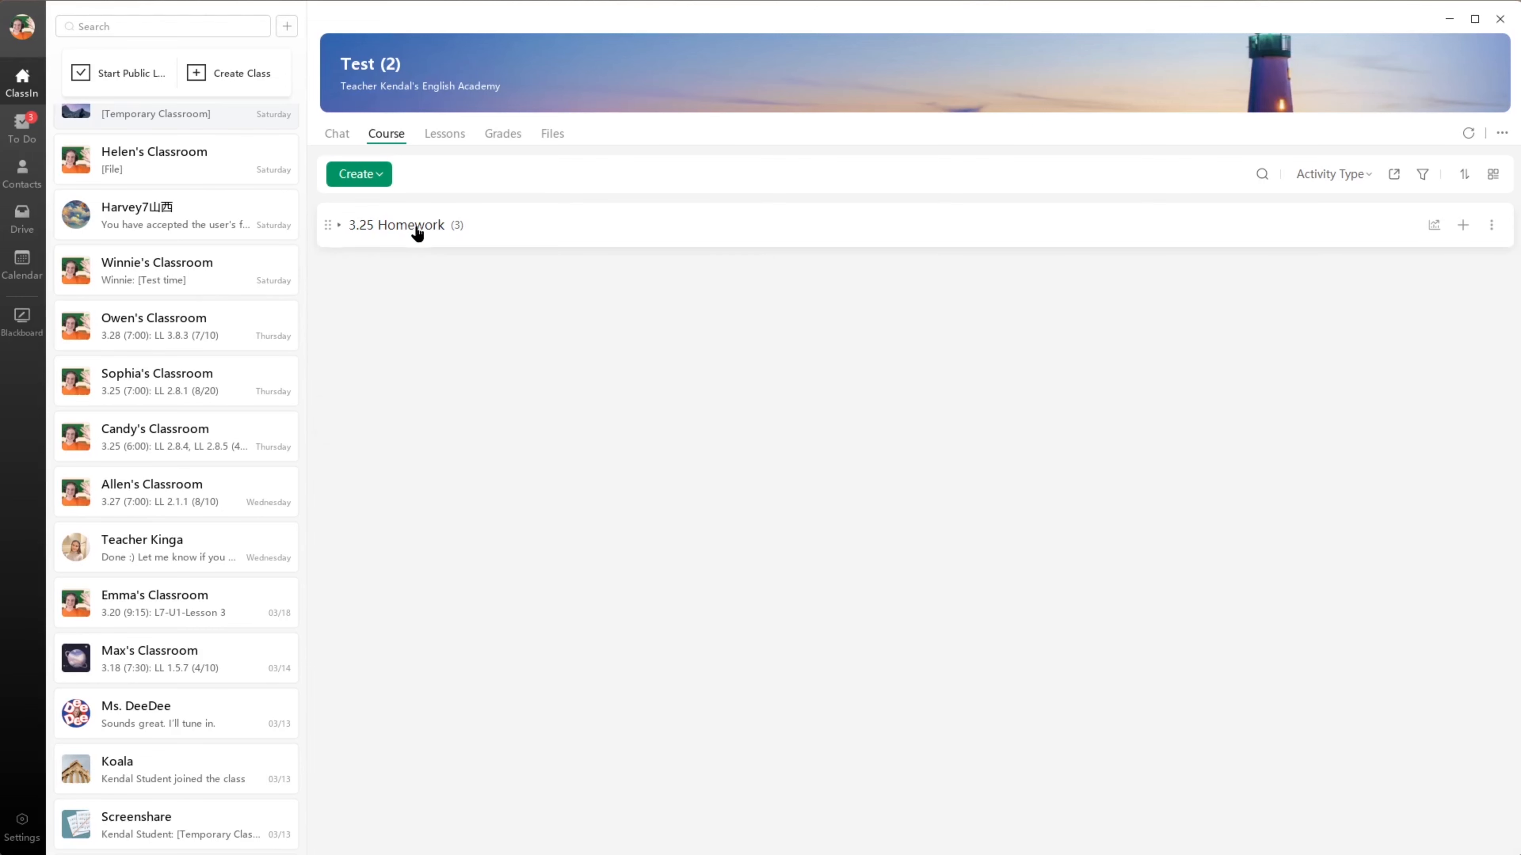
left_click(417, 233)
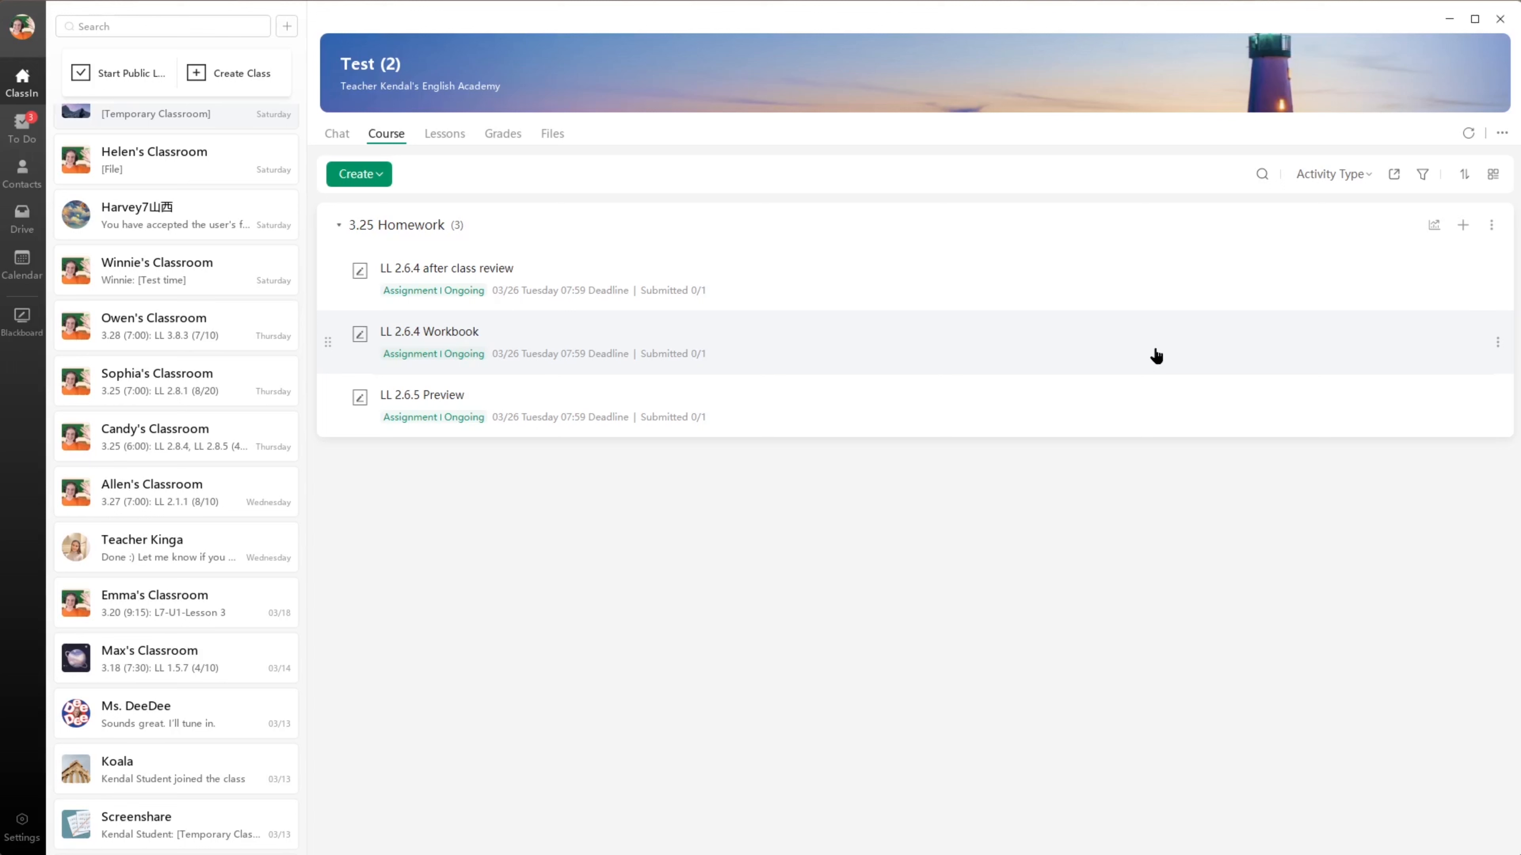
- Open the LL 2.6.4 Workbook assignment for editing and expand its advanced settings down to the prerequisite option
left_click(1497, 345)
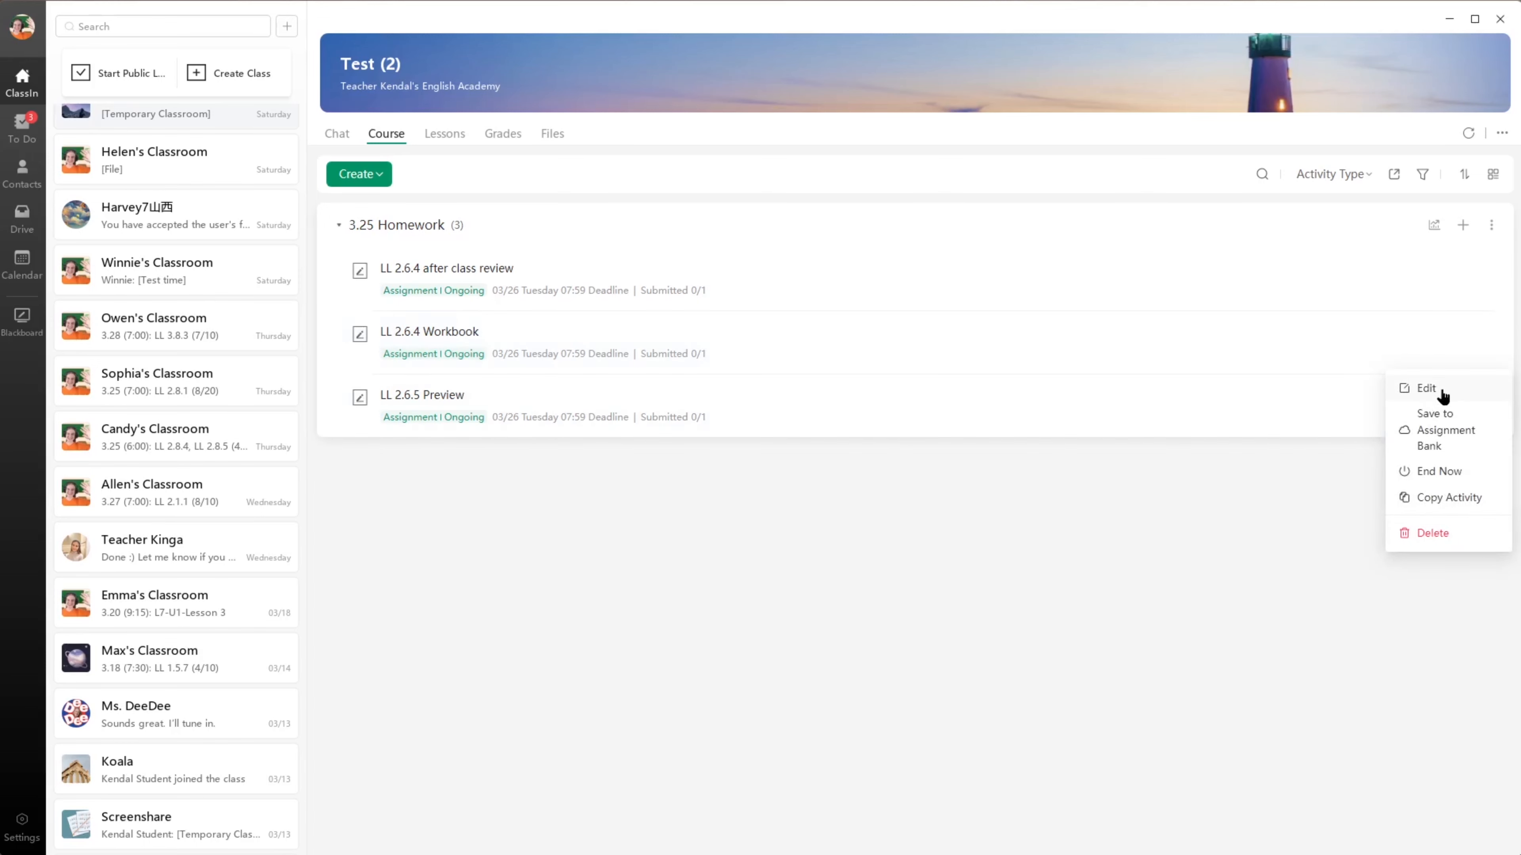
left_click(1439, 388)
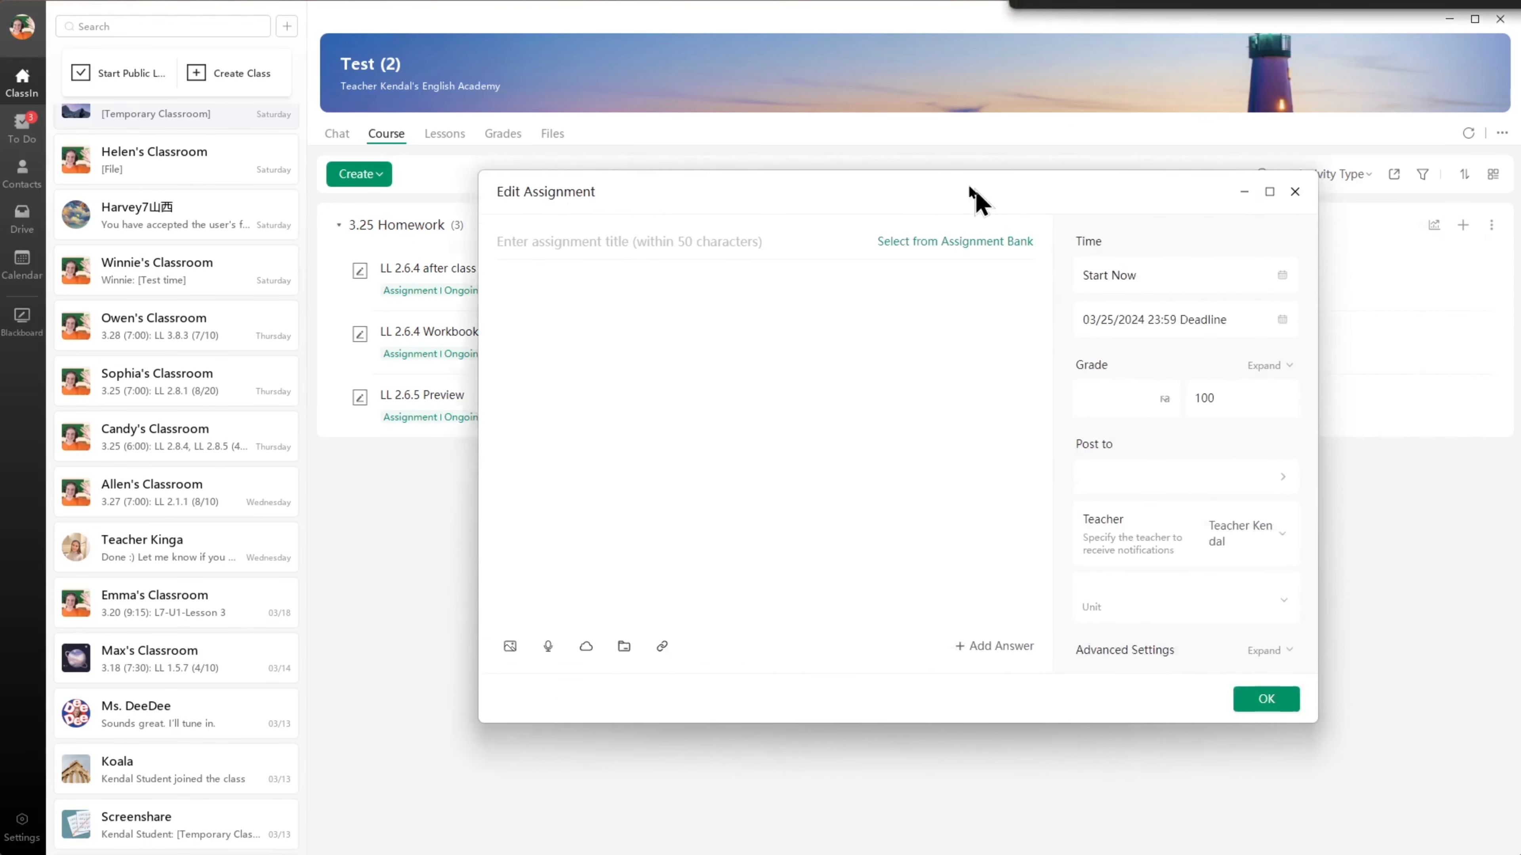
mouse_move(919, 148)
left_mouse_down()
mouse_move(862, 122)
mouse_move(918, 156)
left_mouse_up()
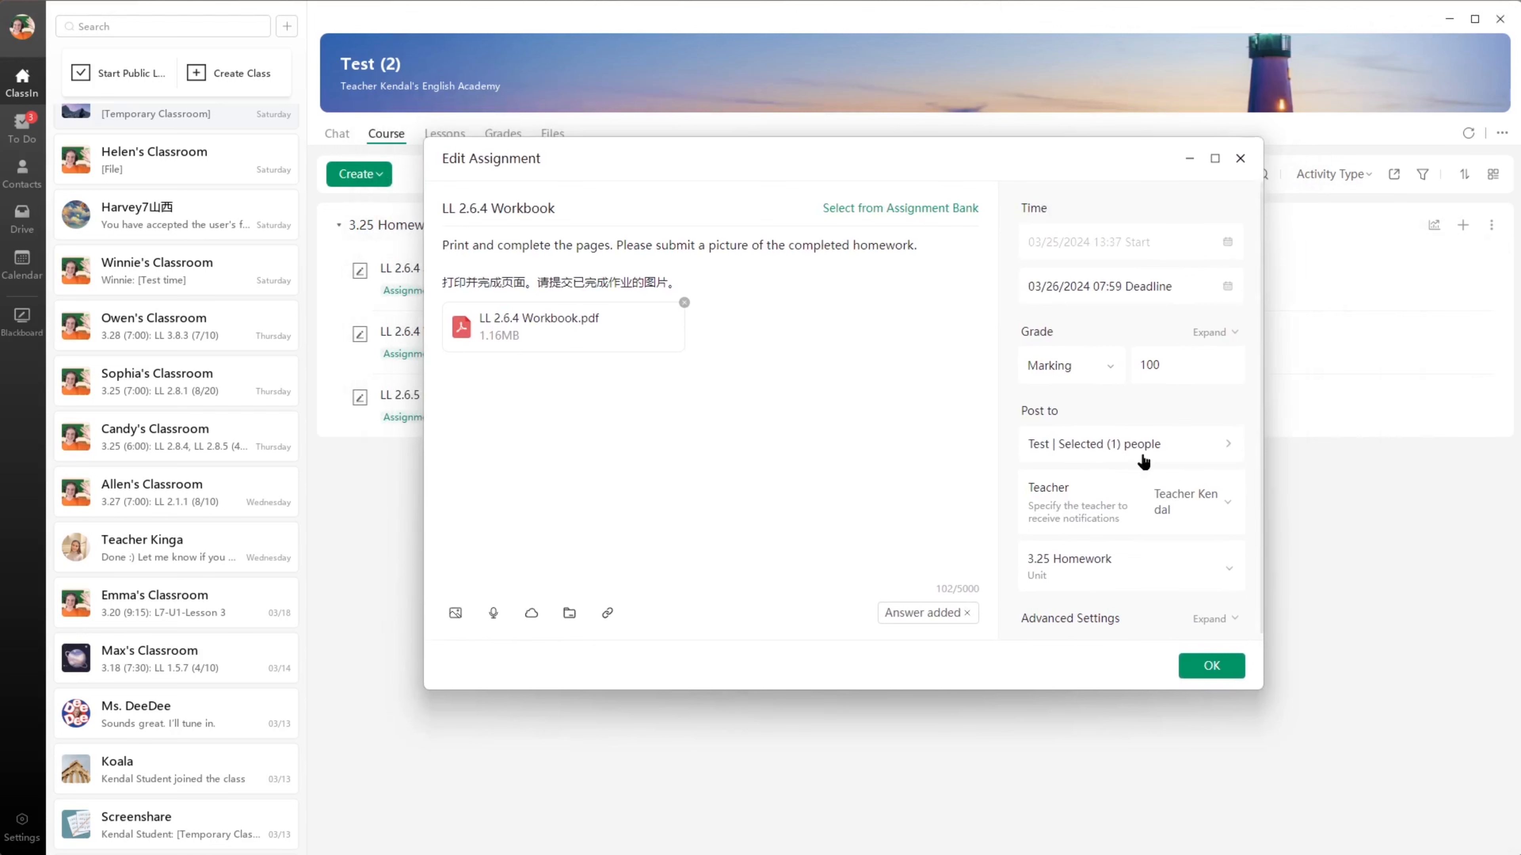
scroll(1154, 423, "down", 1)
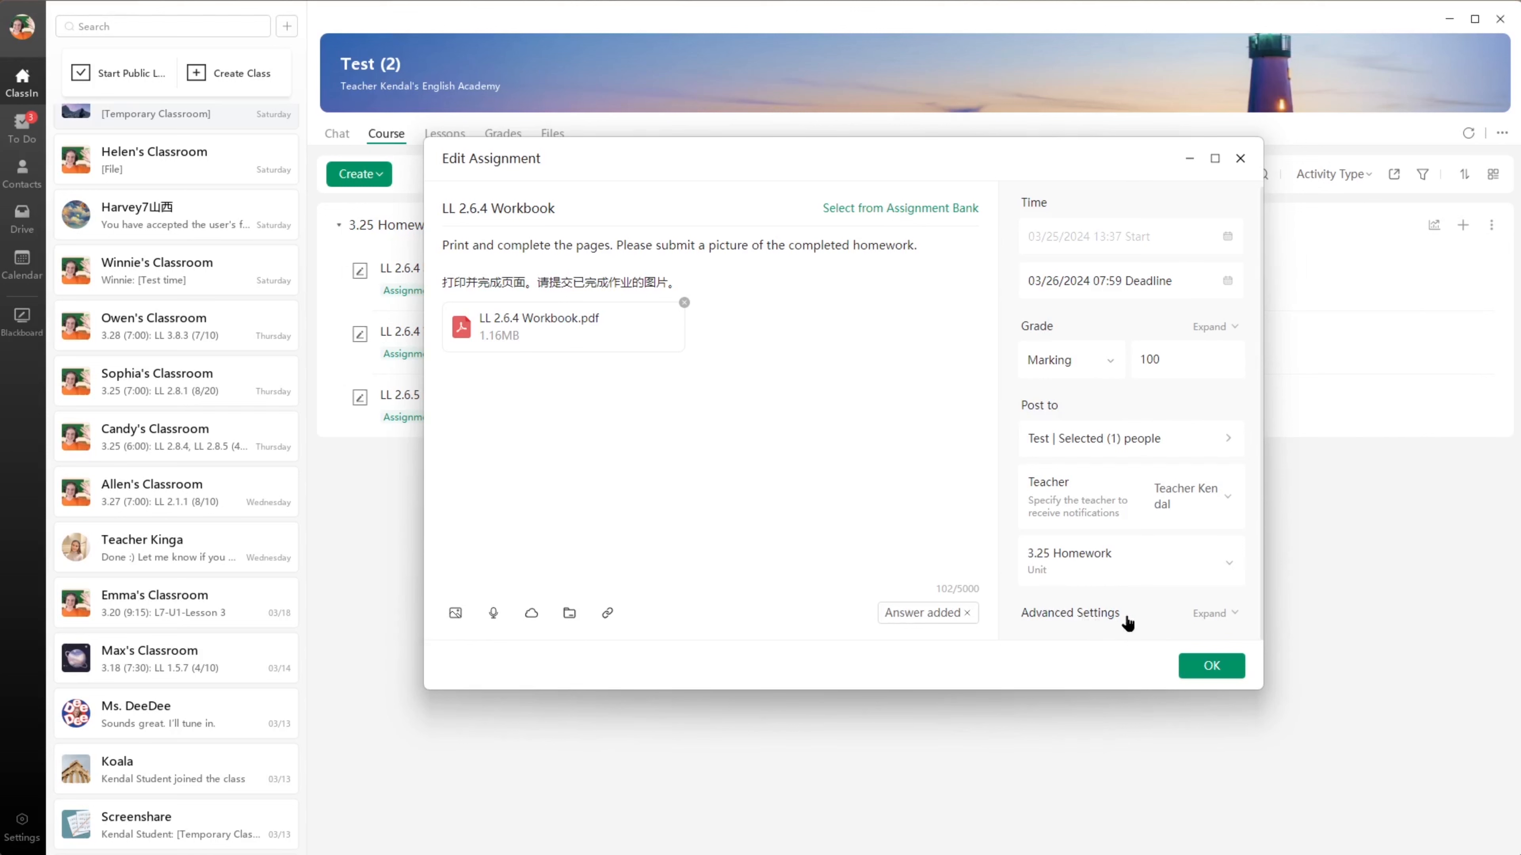
left_click(1212, 617)
scroll(1179, 491, "down", 6)
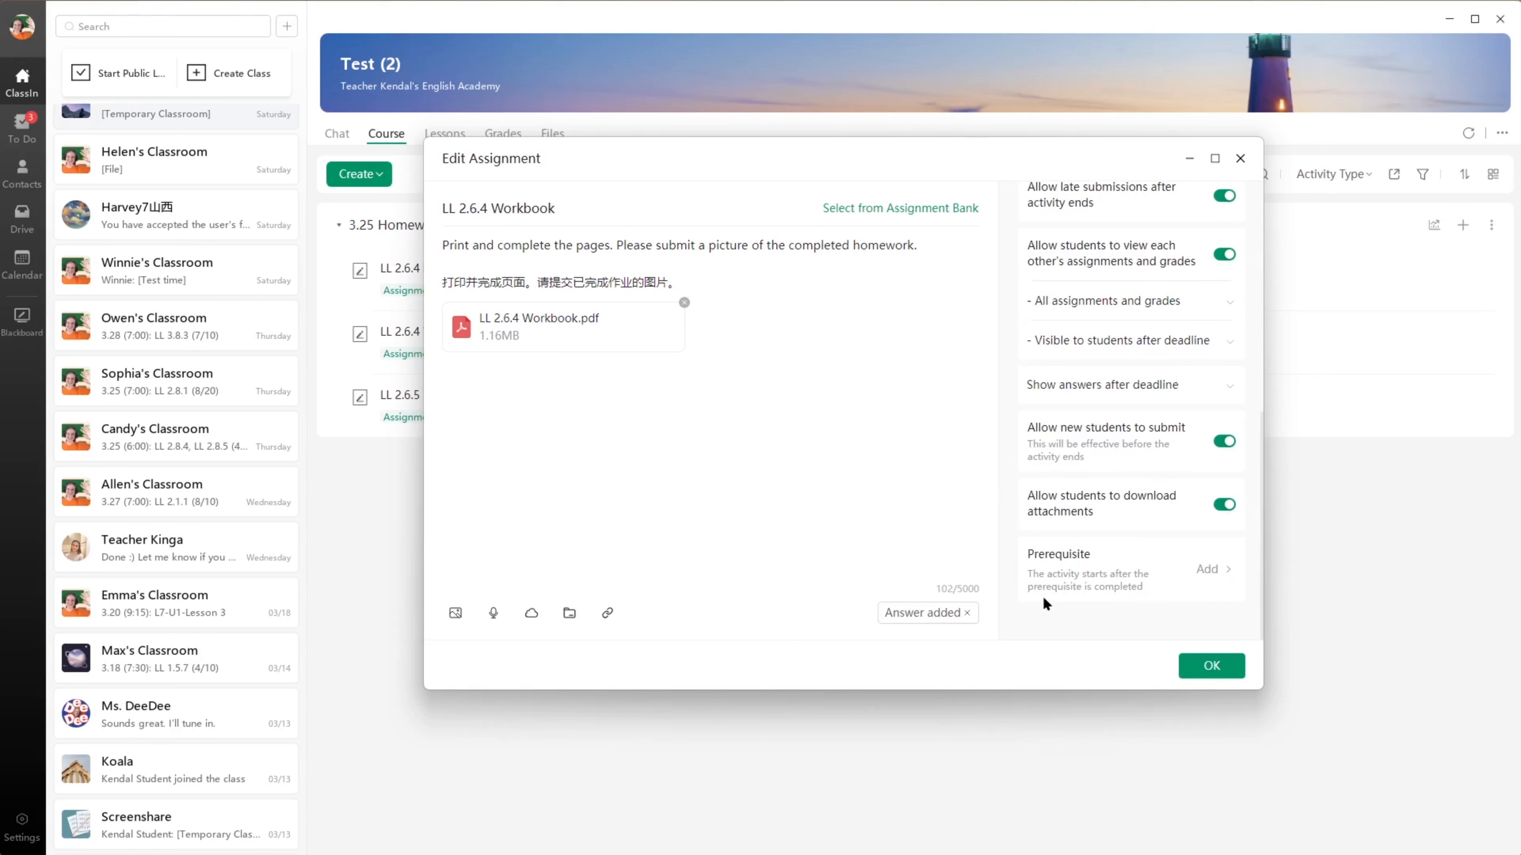
- Set LL 2.6.4 after class review as the workbook assignment's prerequisite, save the assignment and check the prerequisite in the course list
left_click(1217, 571)
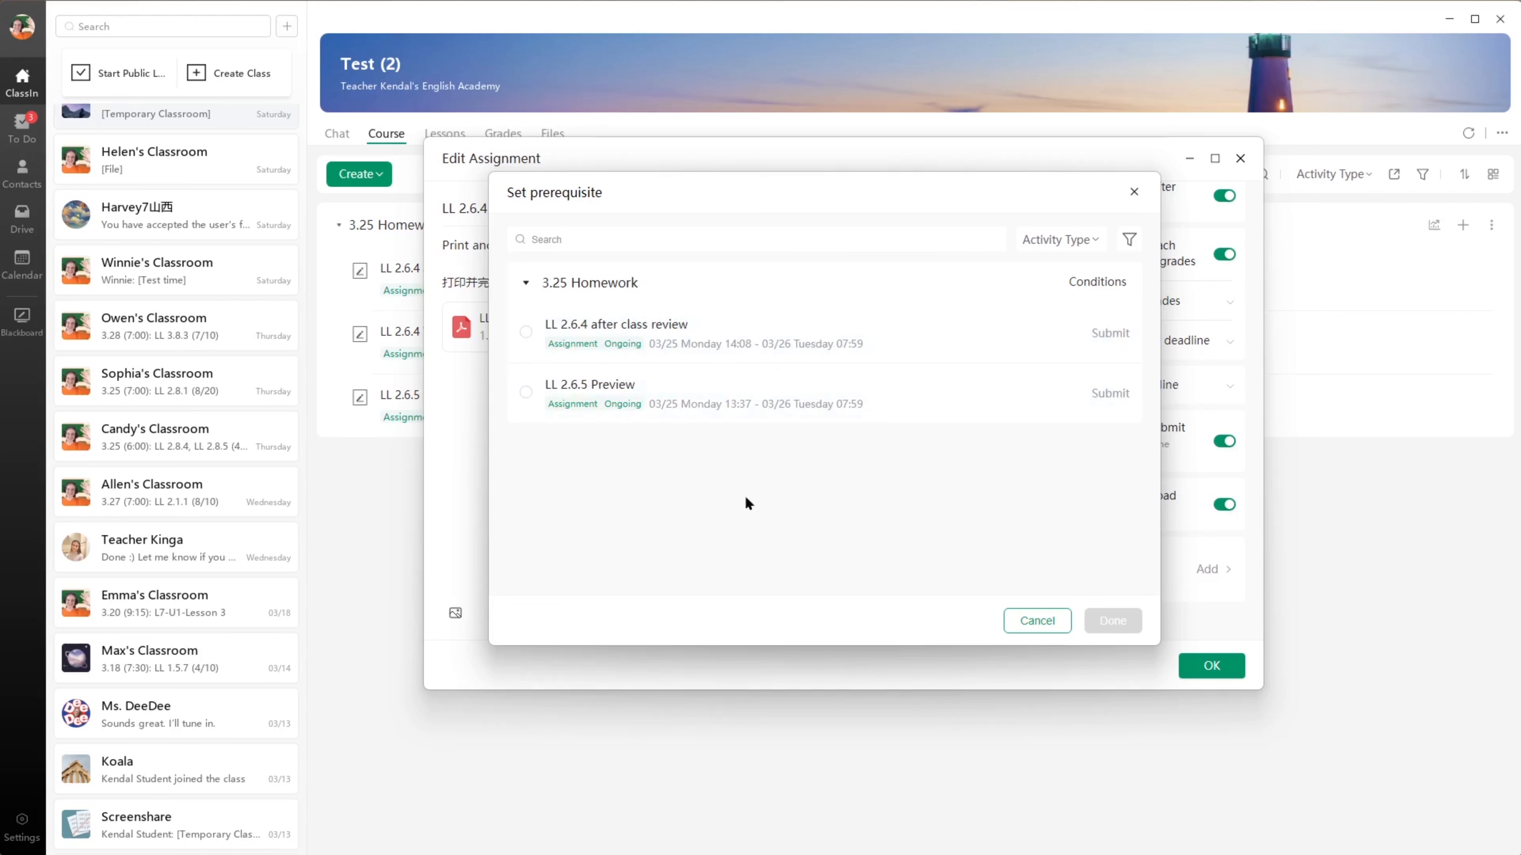
left_click(593, 239)
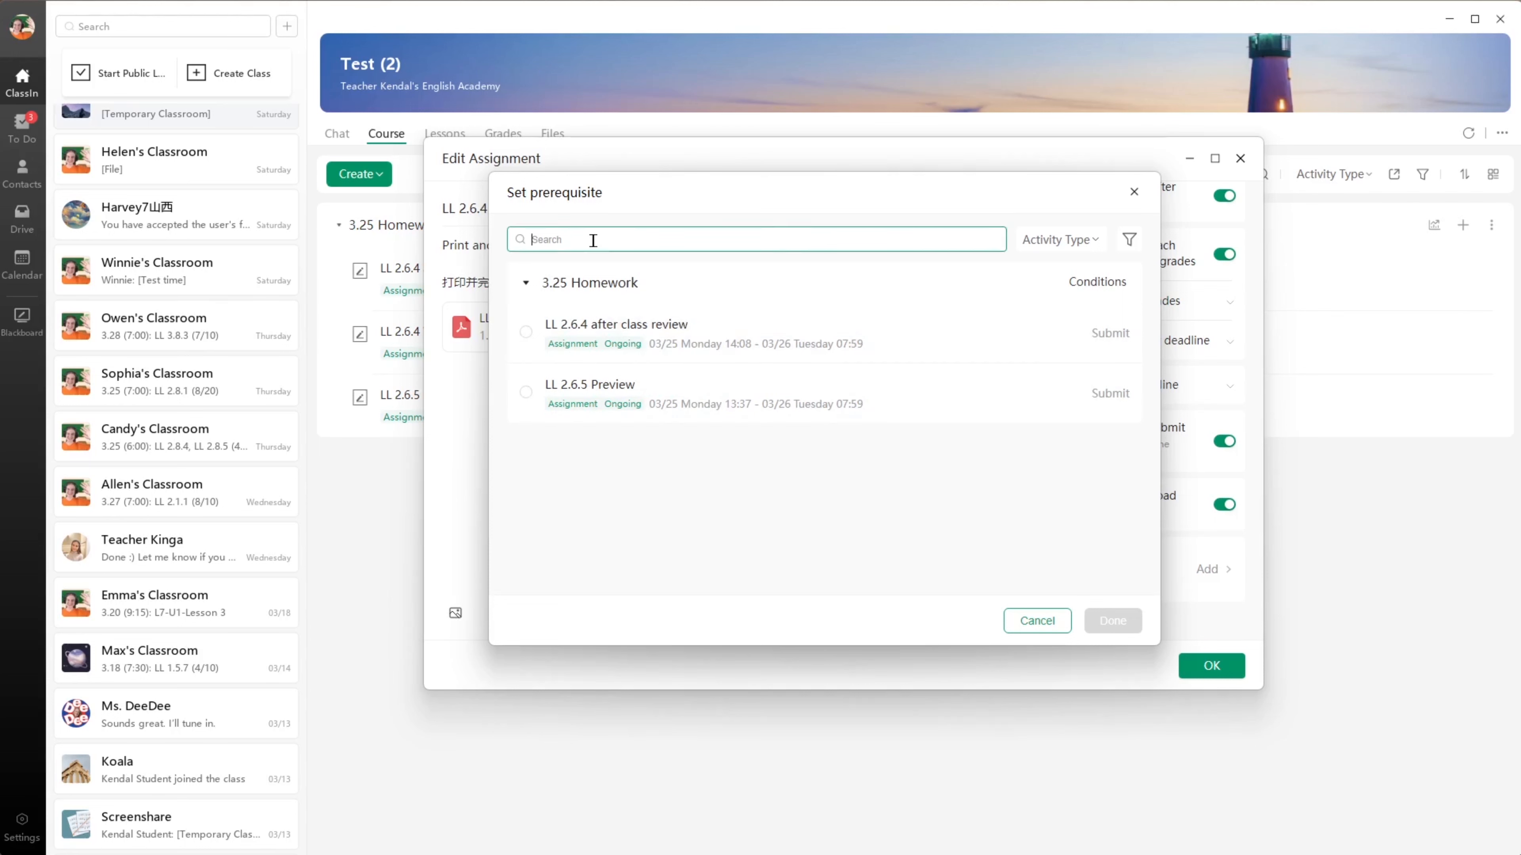
left_click(1096, 241)
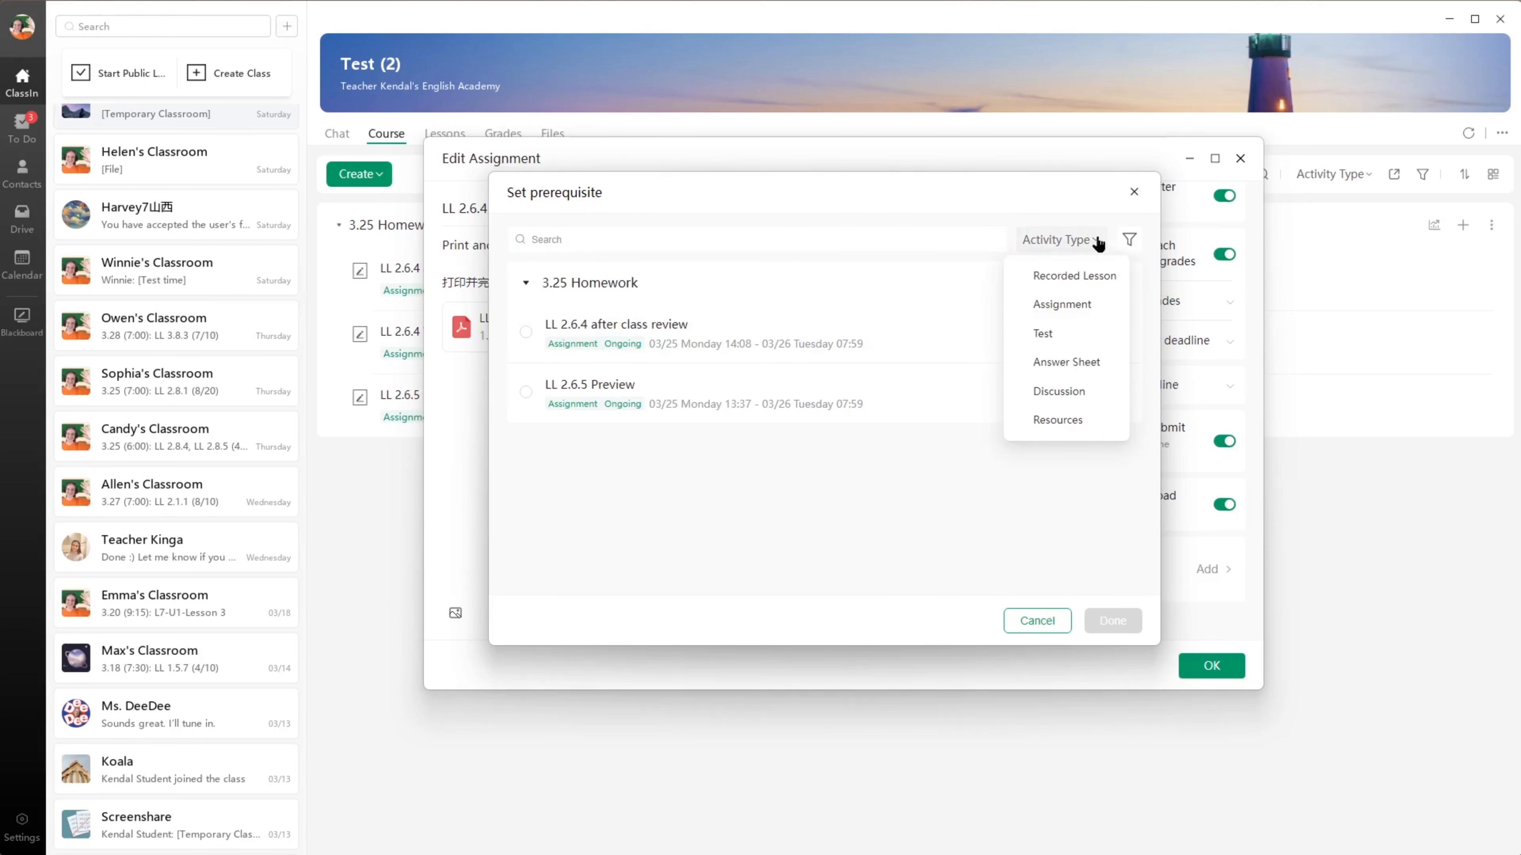
left_click(1097, 241)
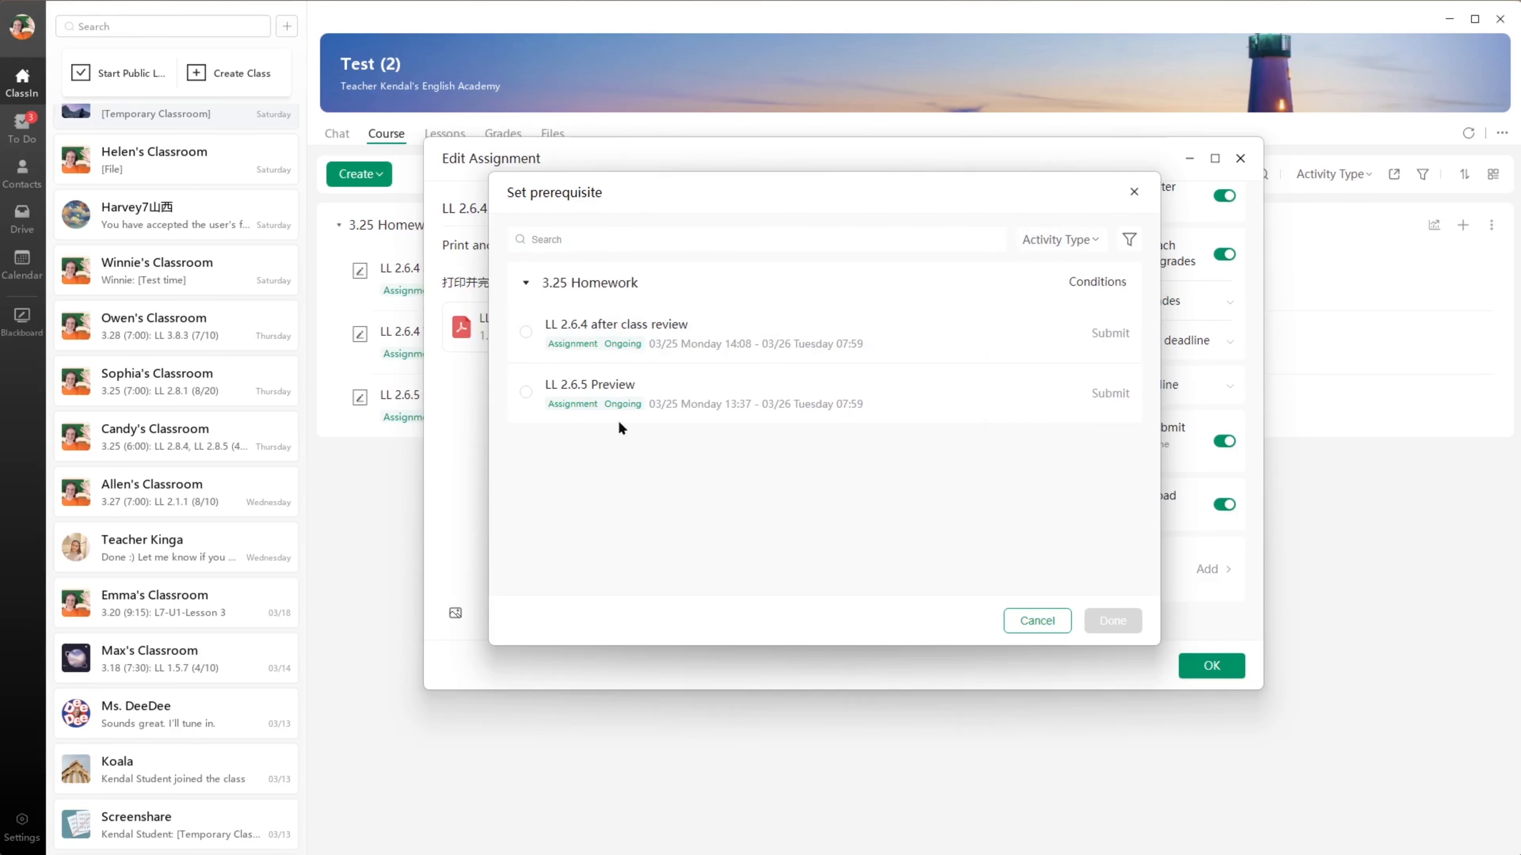
left_click(526, 334)
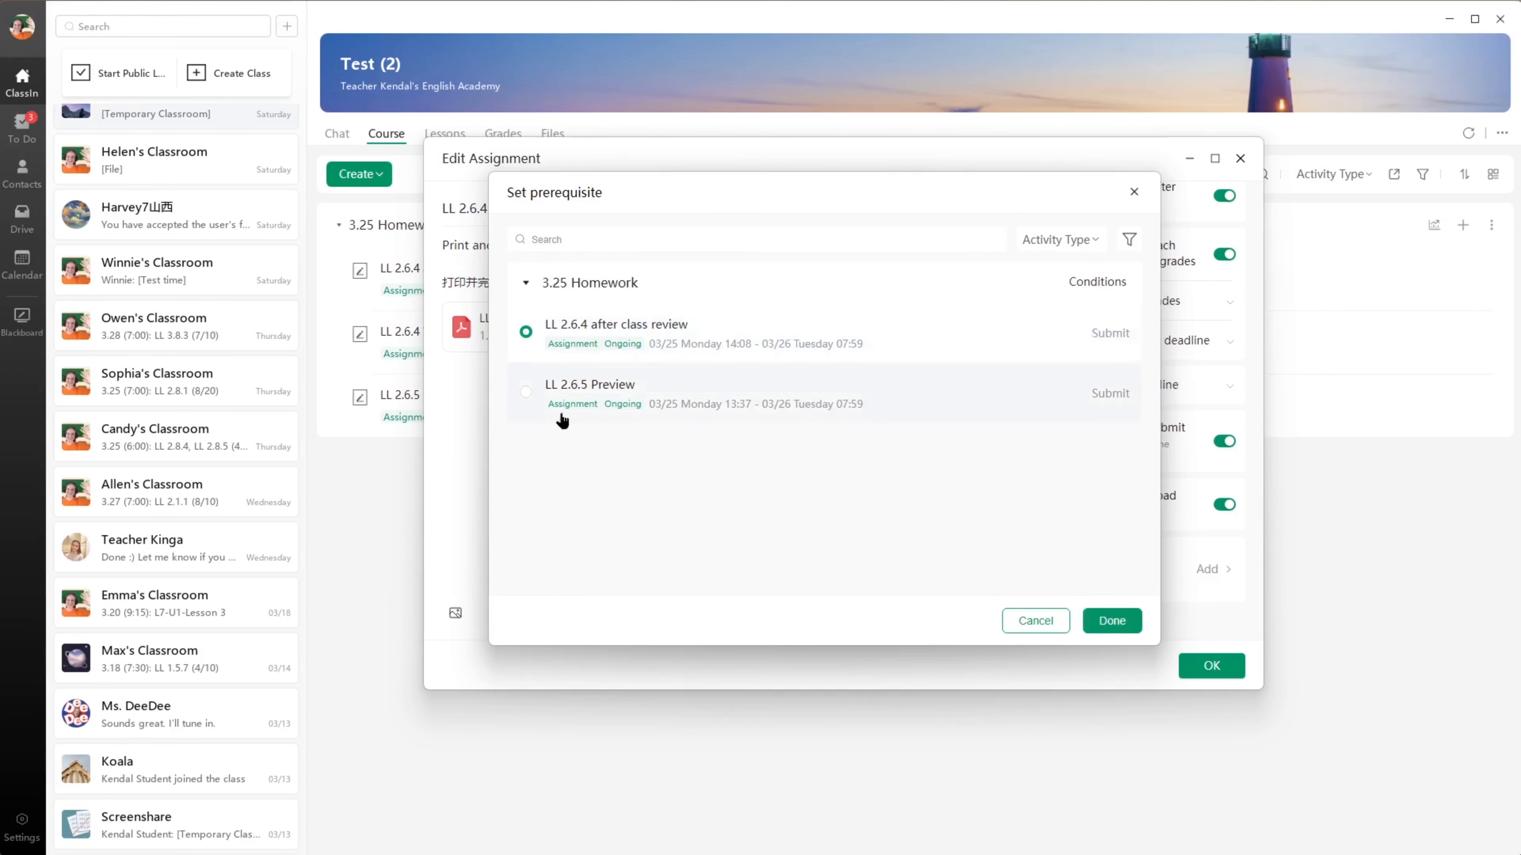
left_click(1116, 627)
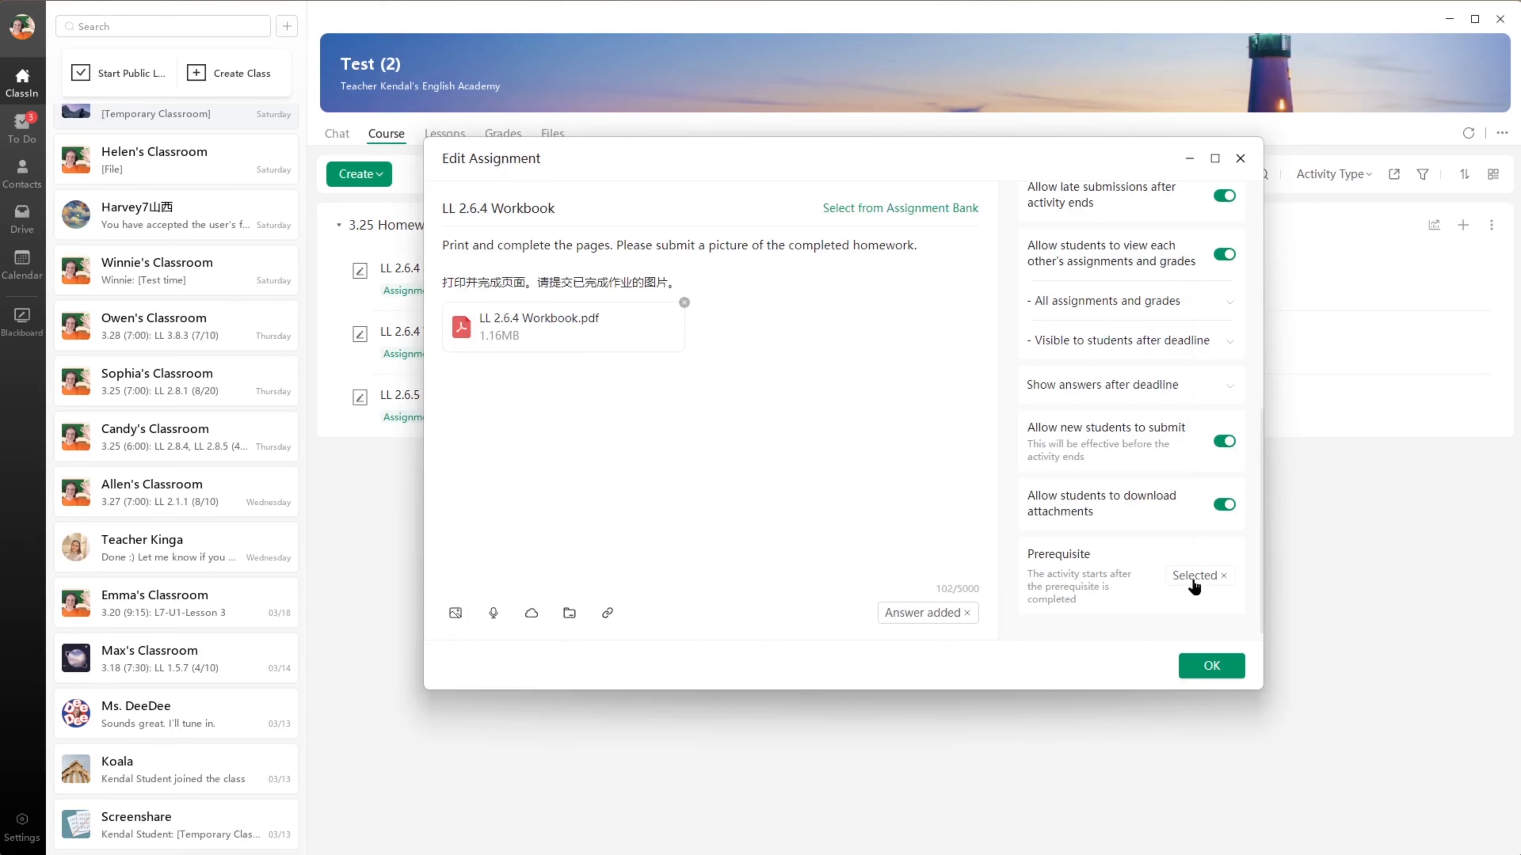
left_click(1187, 674)
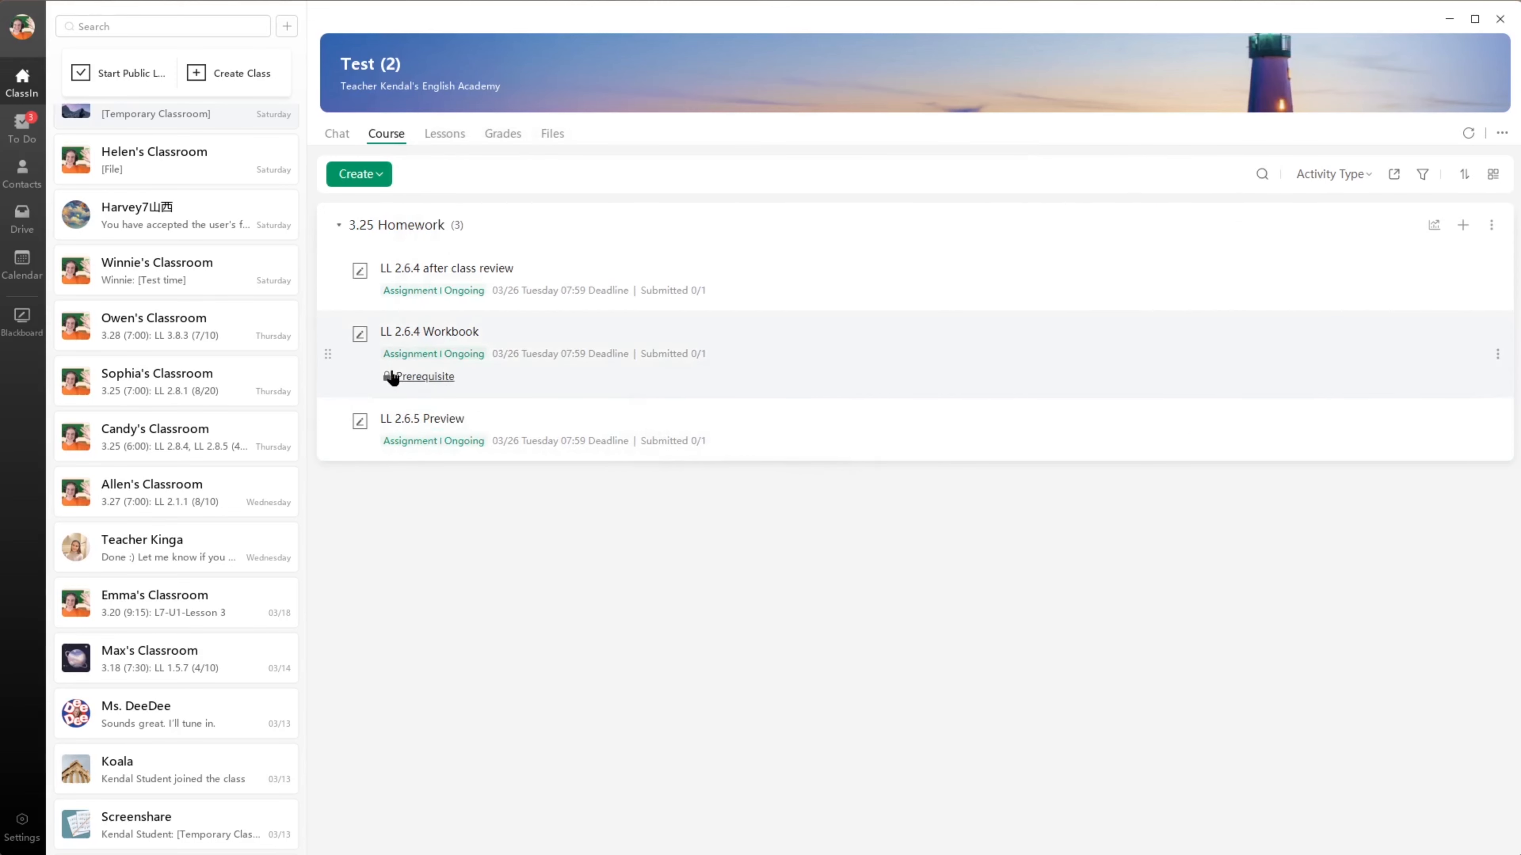
left_click(424, 379)
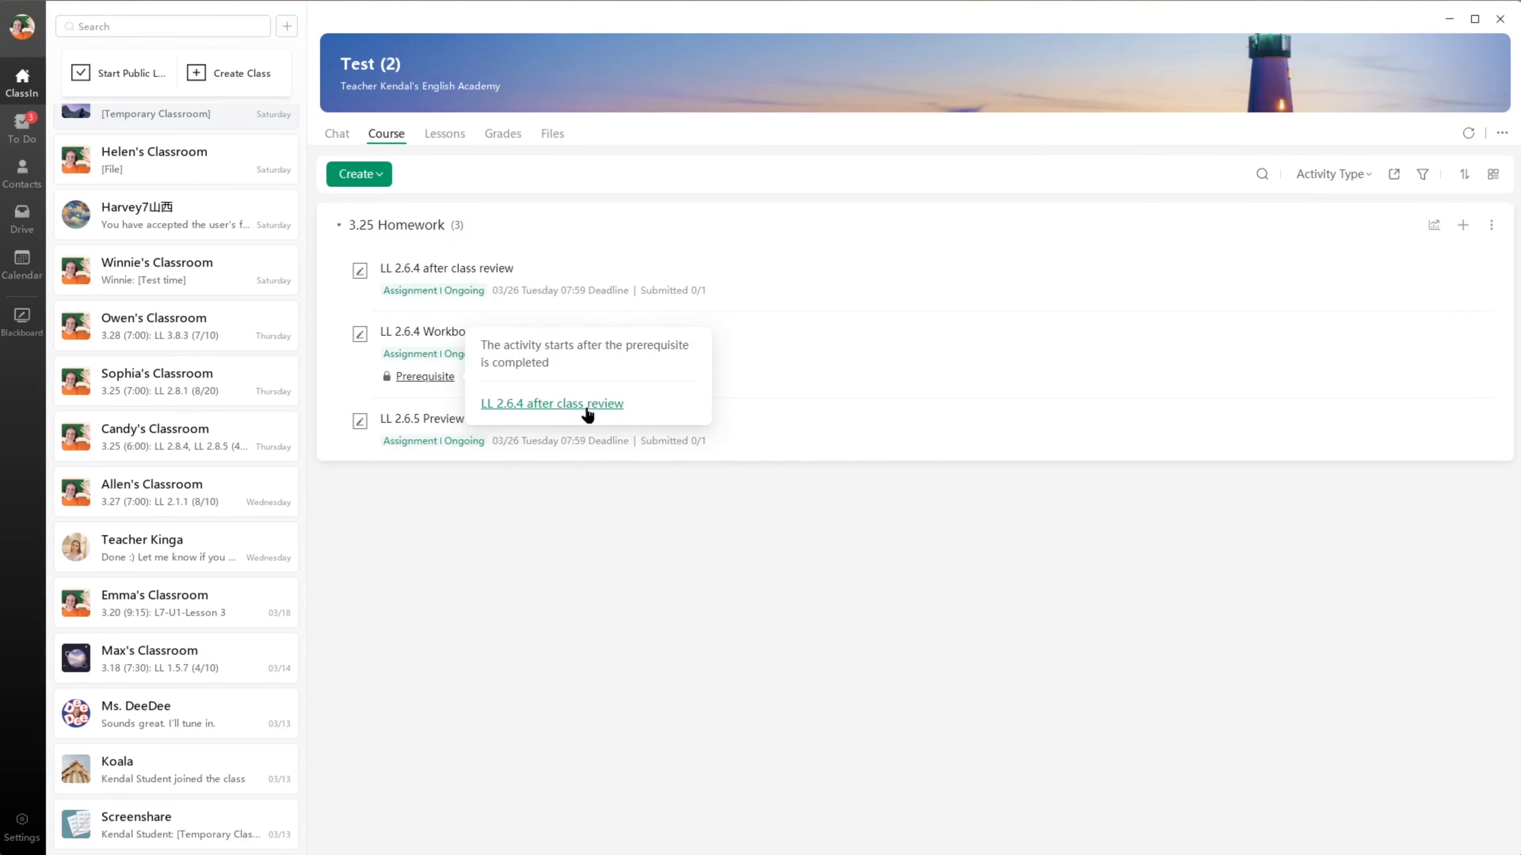
left_click(658, 541)
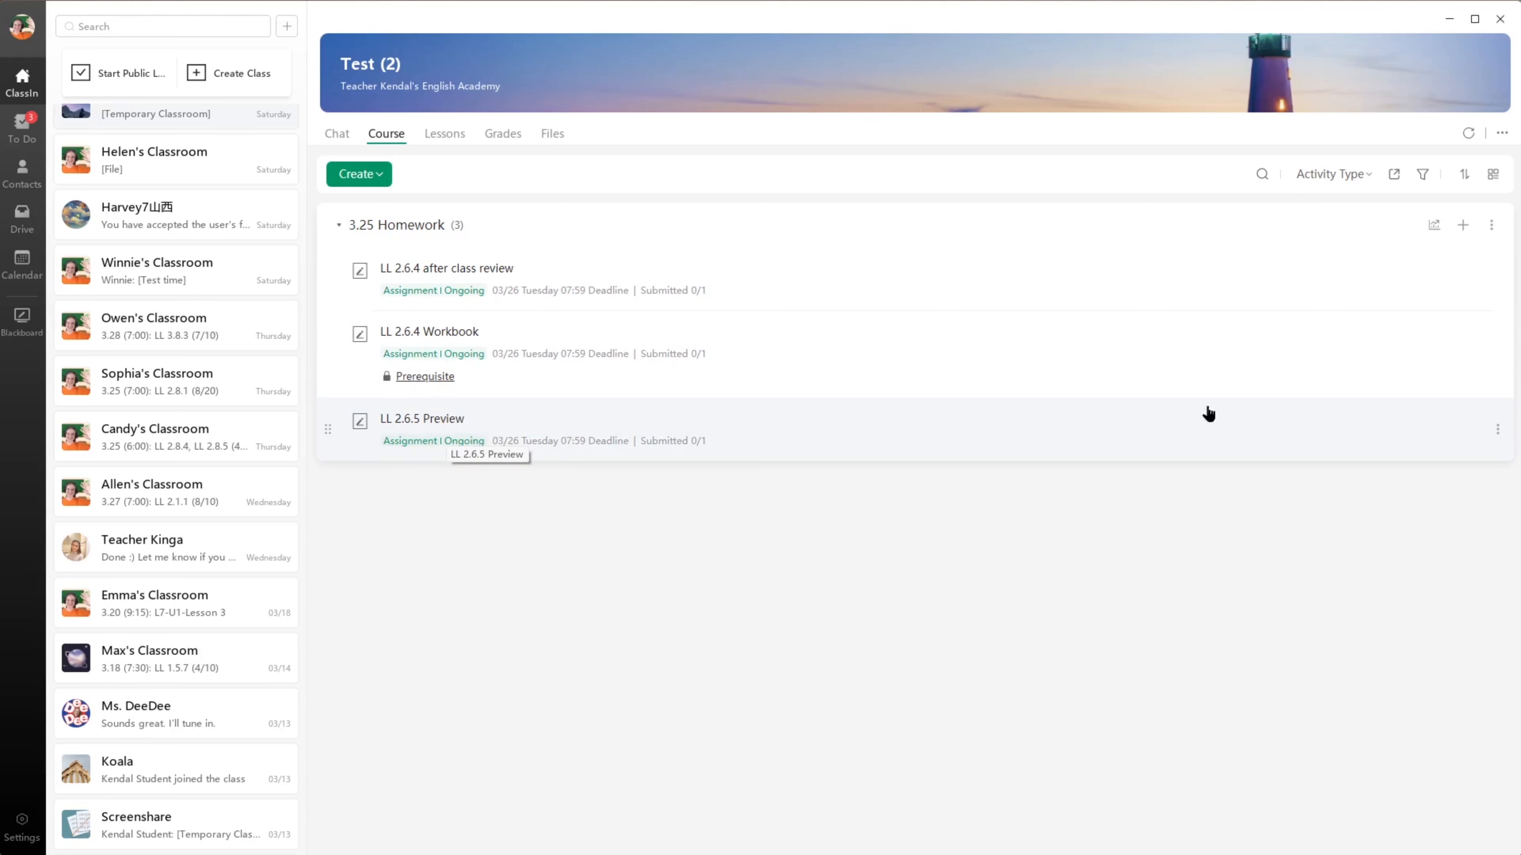
- Edit the LL 2.6.5 Preview assignment and set LL 2.6.4 Workbook as its prerequisite in the advanced settings
left_click(1497, 431)
left_click(1453, 479)
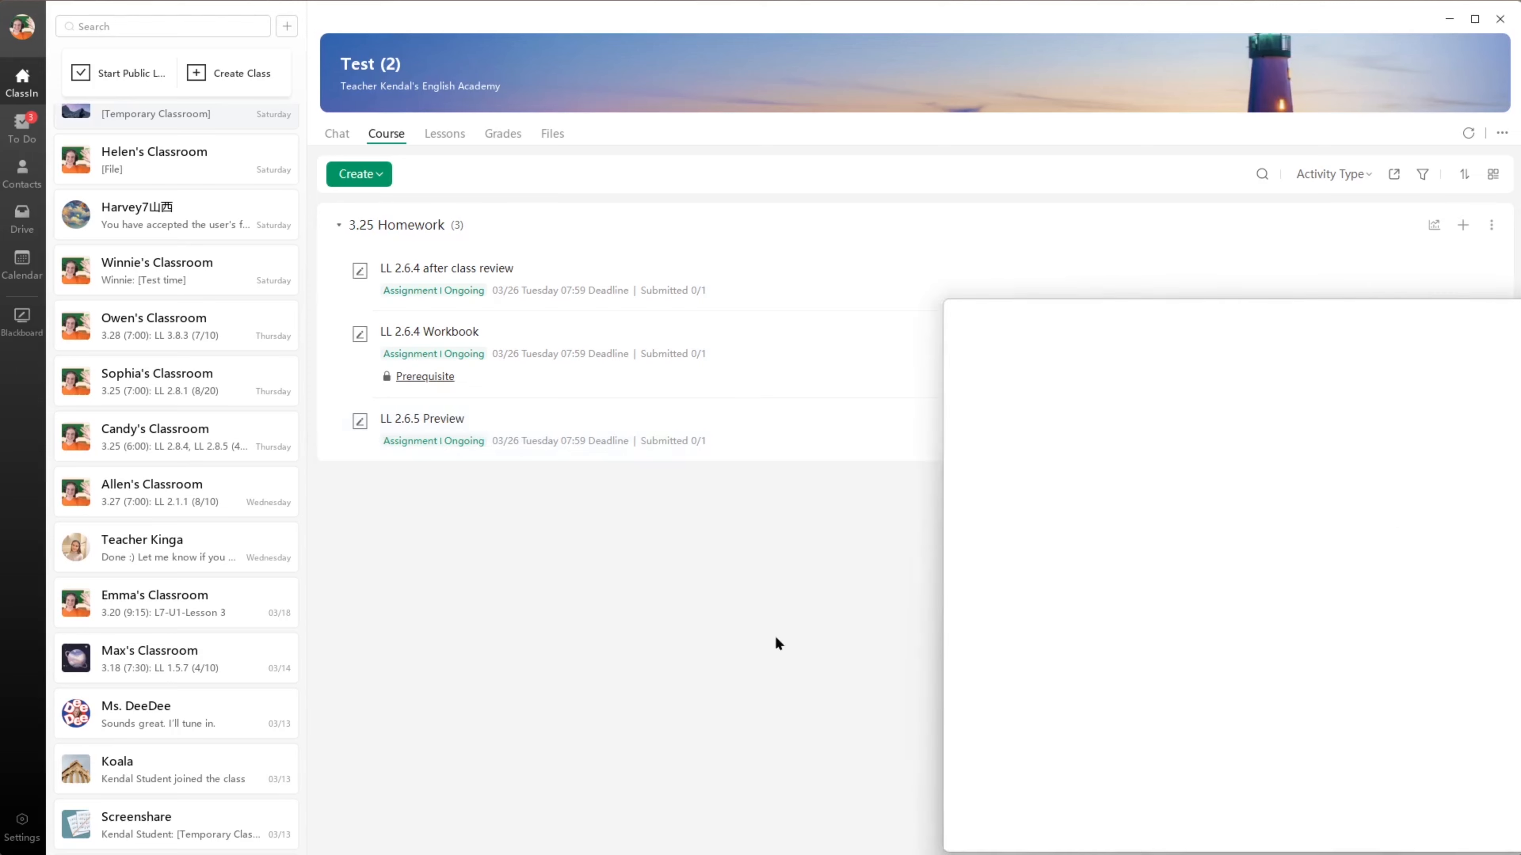
left_click_drag(925, 192, 861, 179)
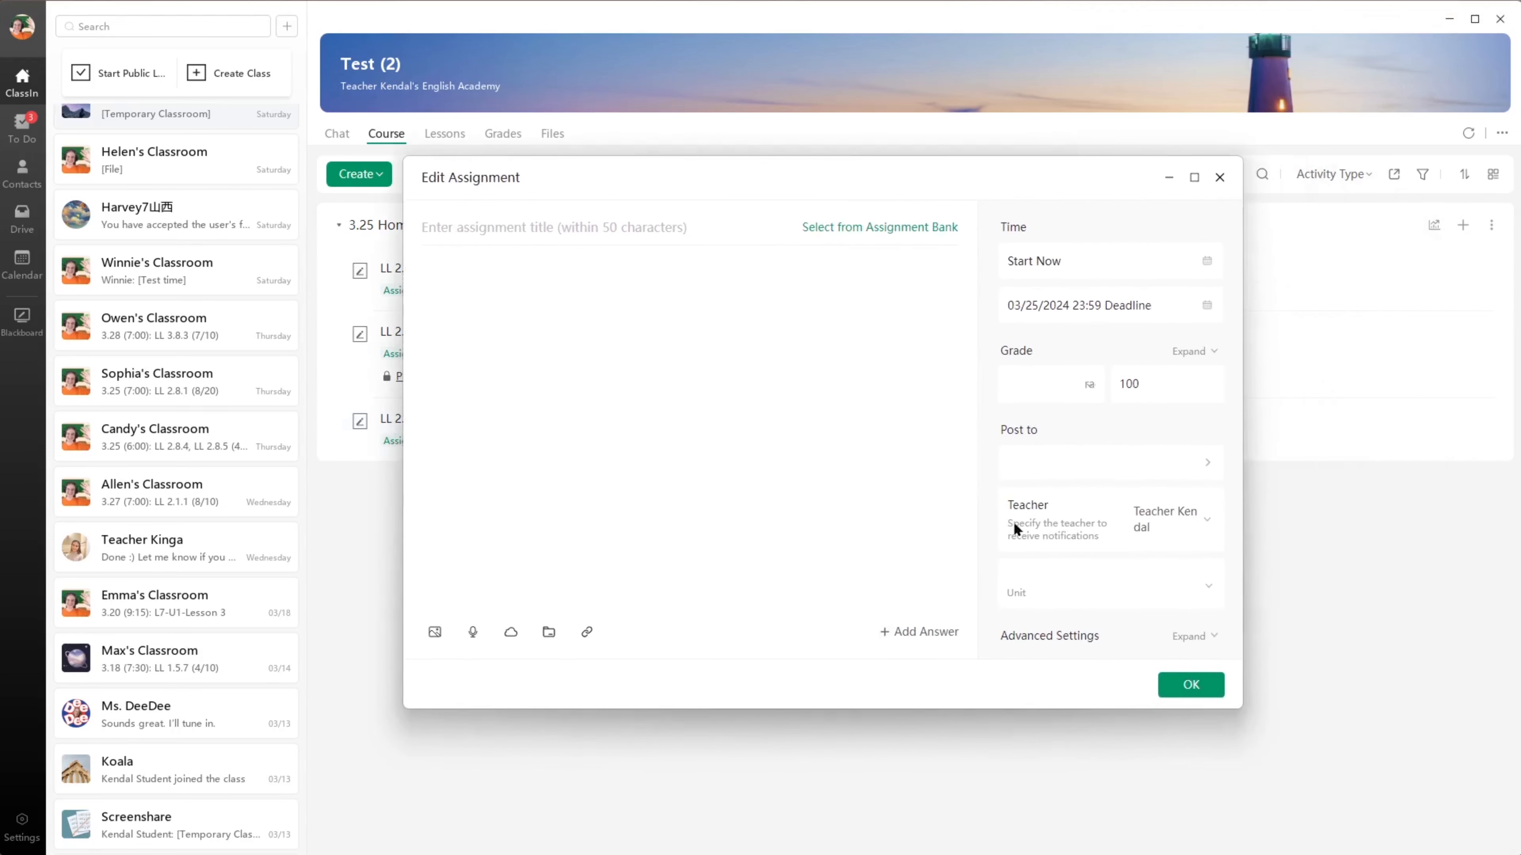
left_click(1192, 632)
scroll(1169, 518, "down", 5)
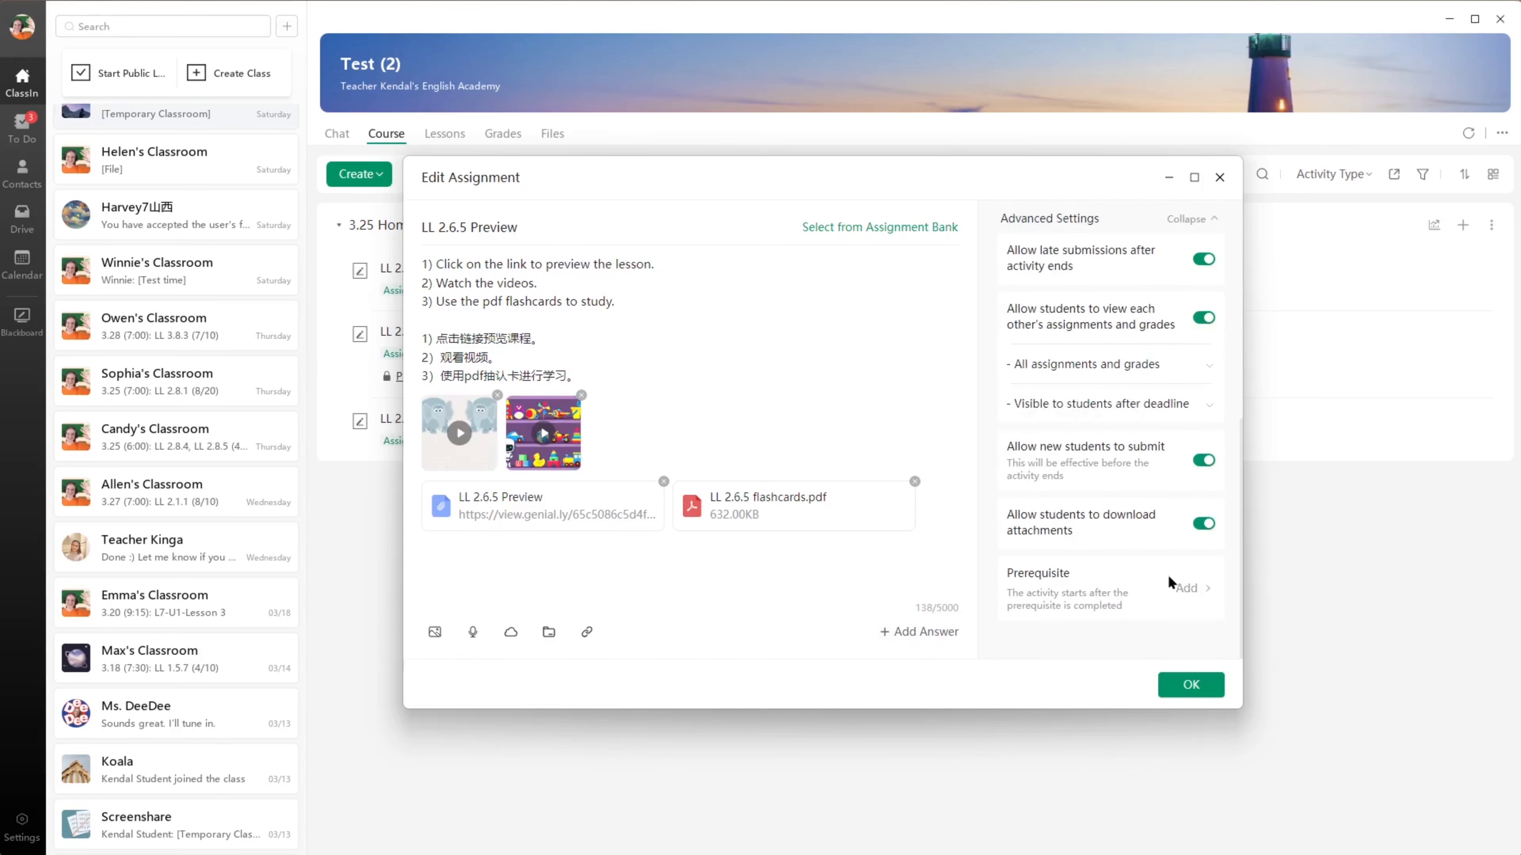
left_click(1189, 590)
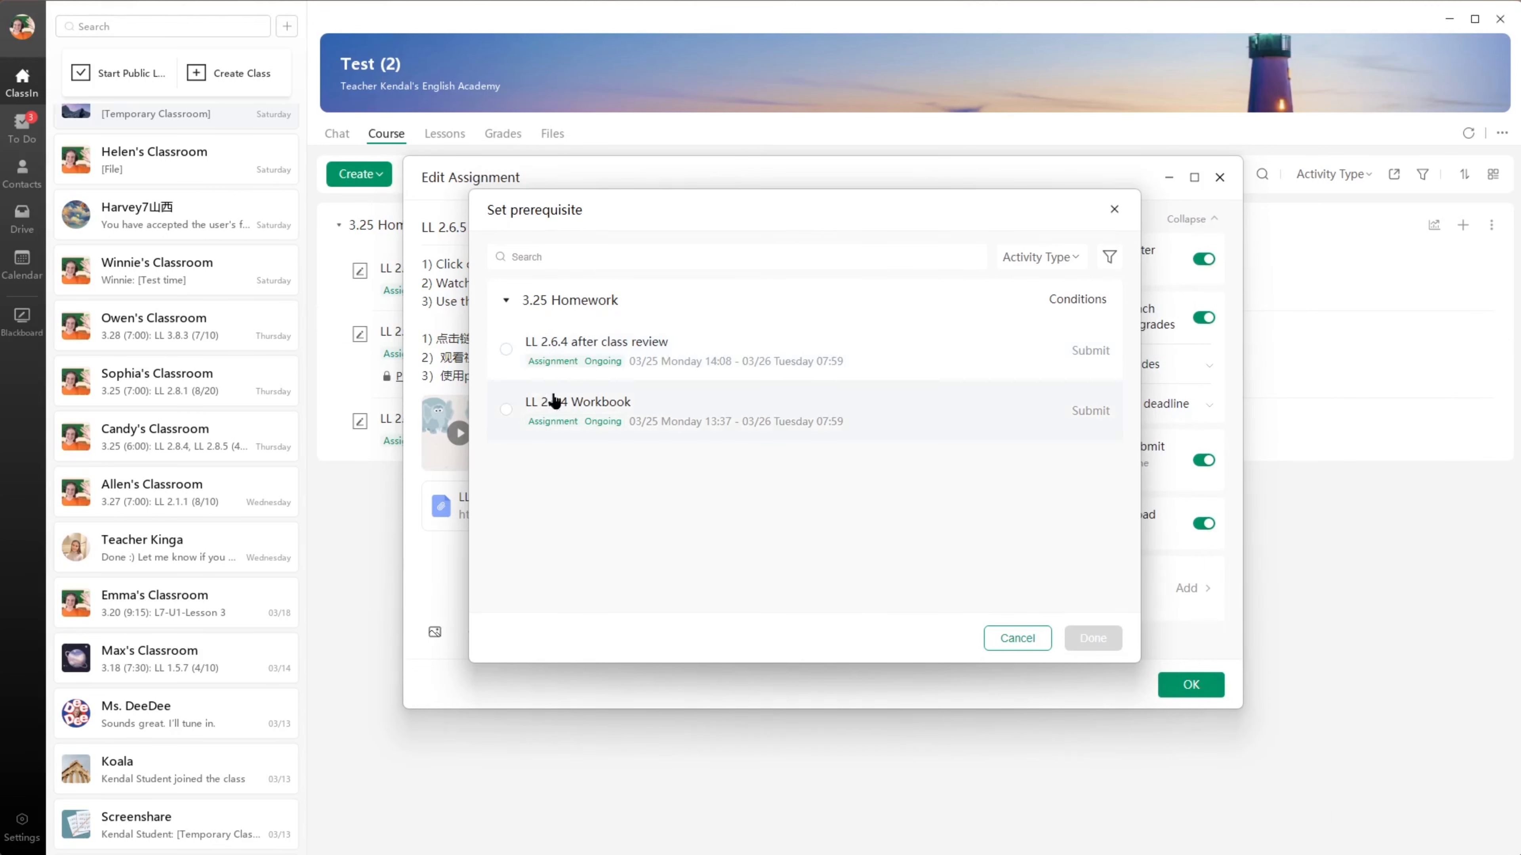
left_click(506, 409)
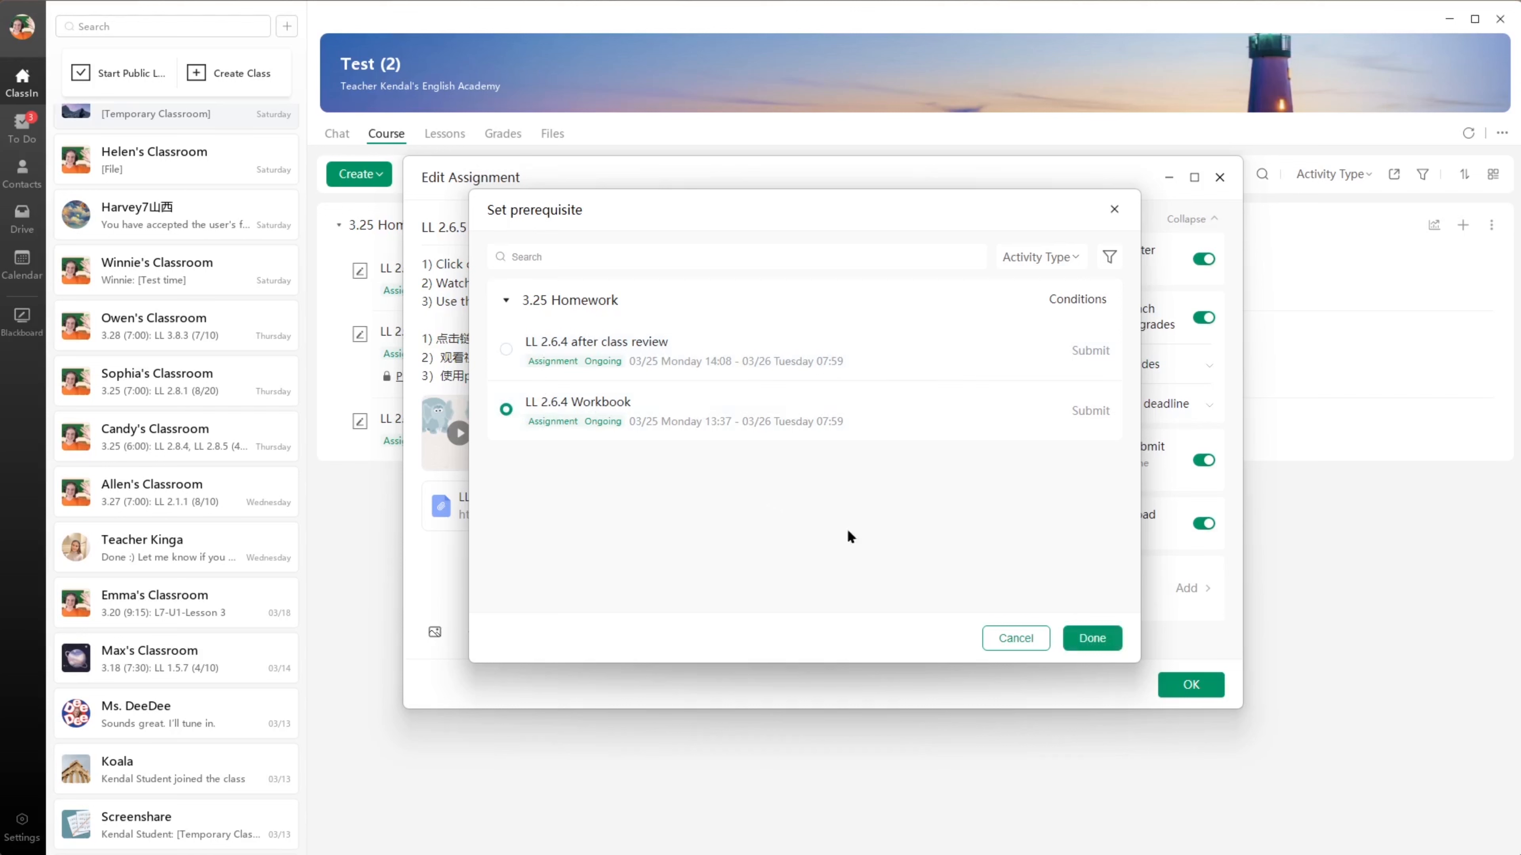
left_click(1093, 638)
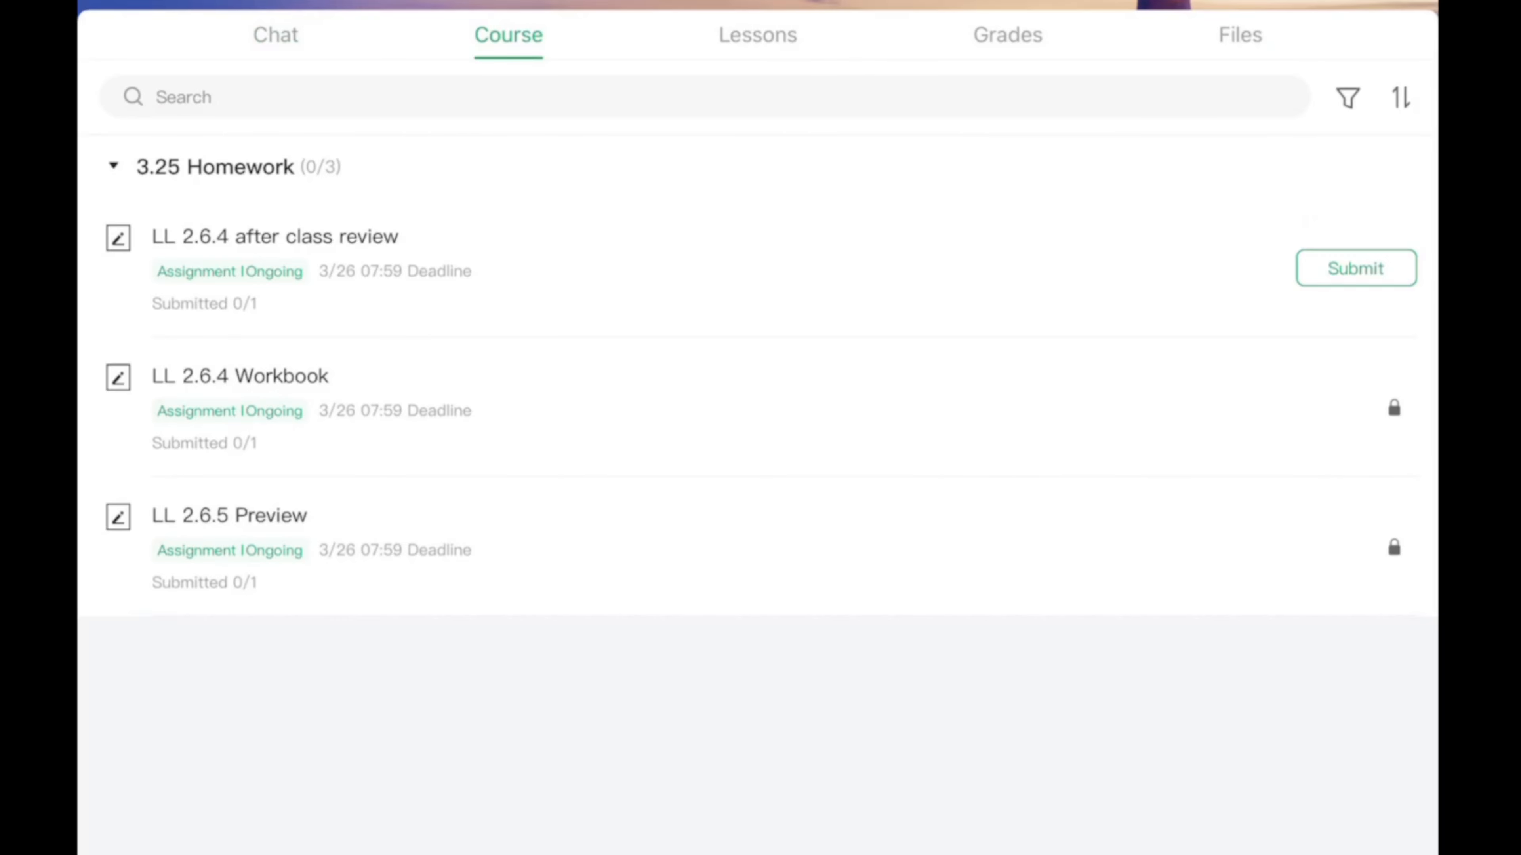
- Try to open the locked LL 2.6.4 Workbook assignment in the student's course view
left_click(757, 409)
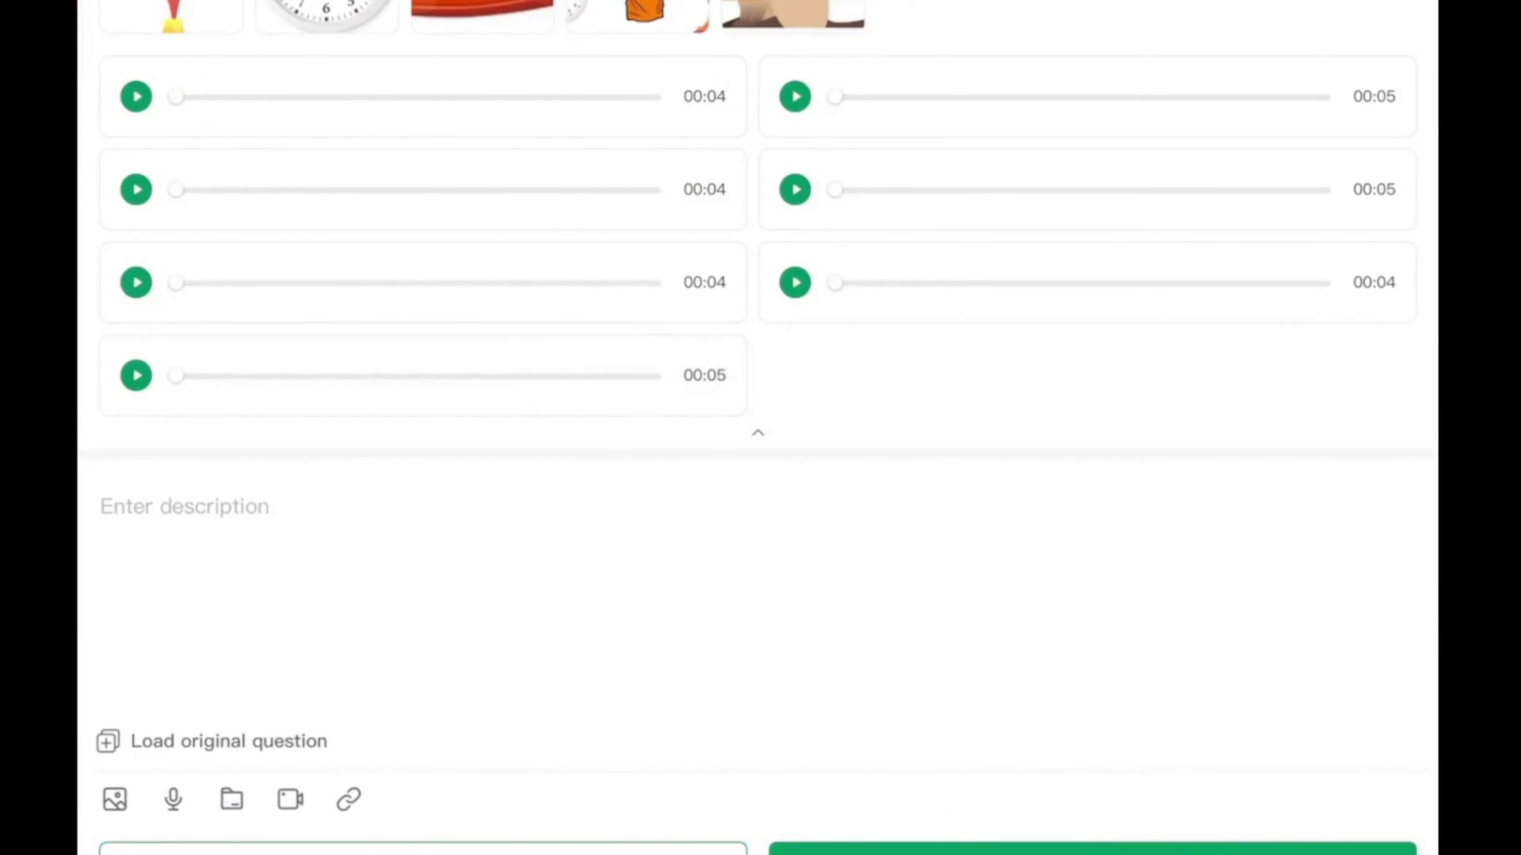
- Enter "Hdhhddhhdhd" as the description for the LL 2.6.4 after class review assignment and submit it as the student
left_click(185, 507)
type("Hdh")
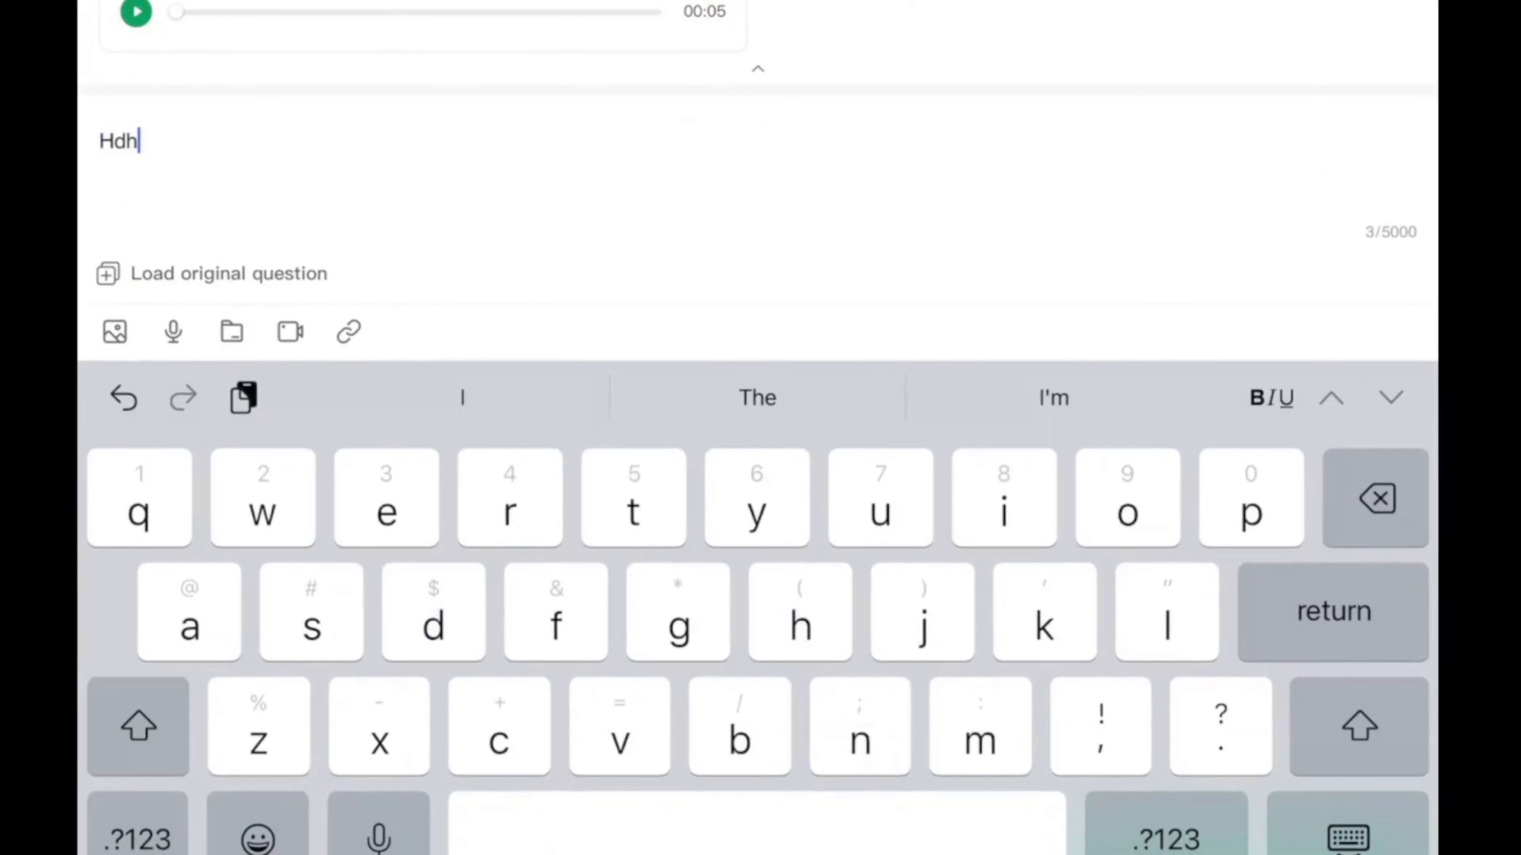
type("hddhhdhd")
left_click(1347, 838)
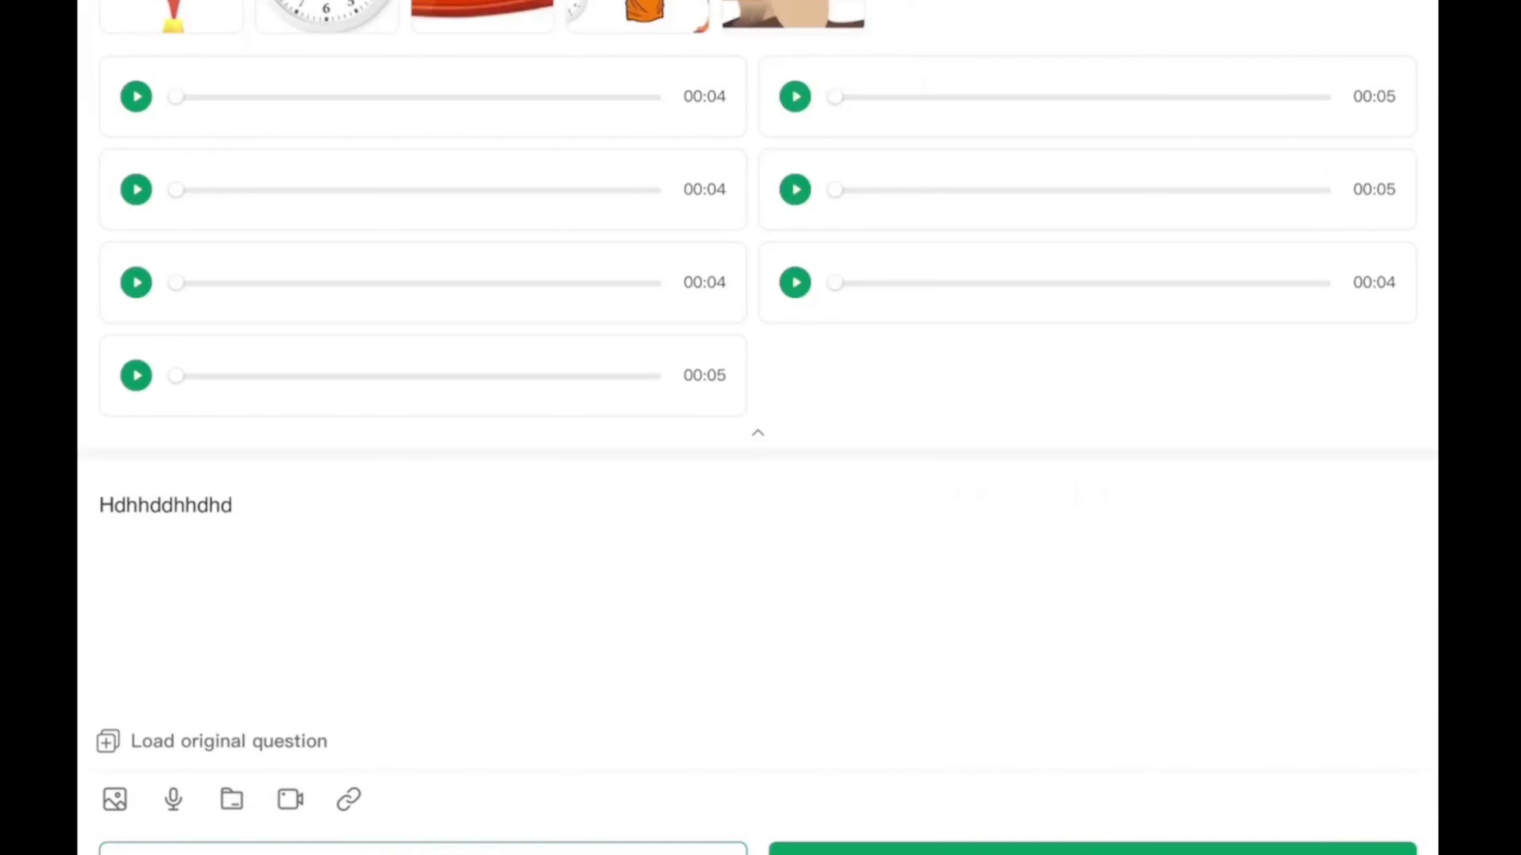
left_click(1093, 848)
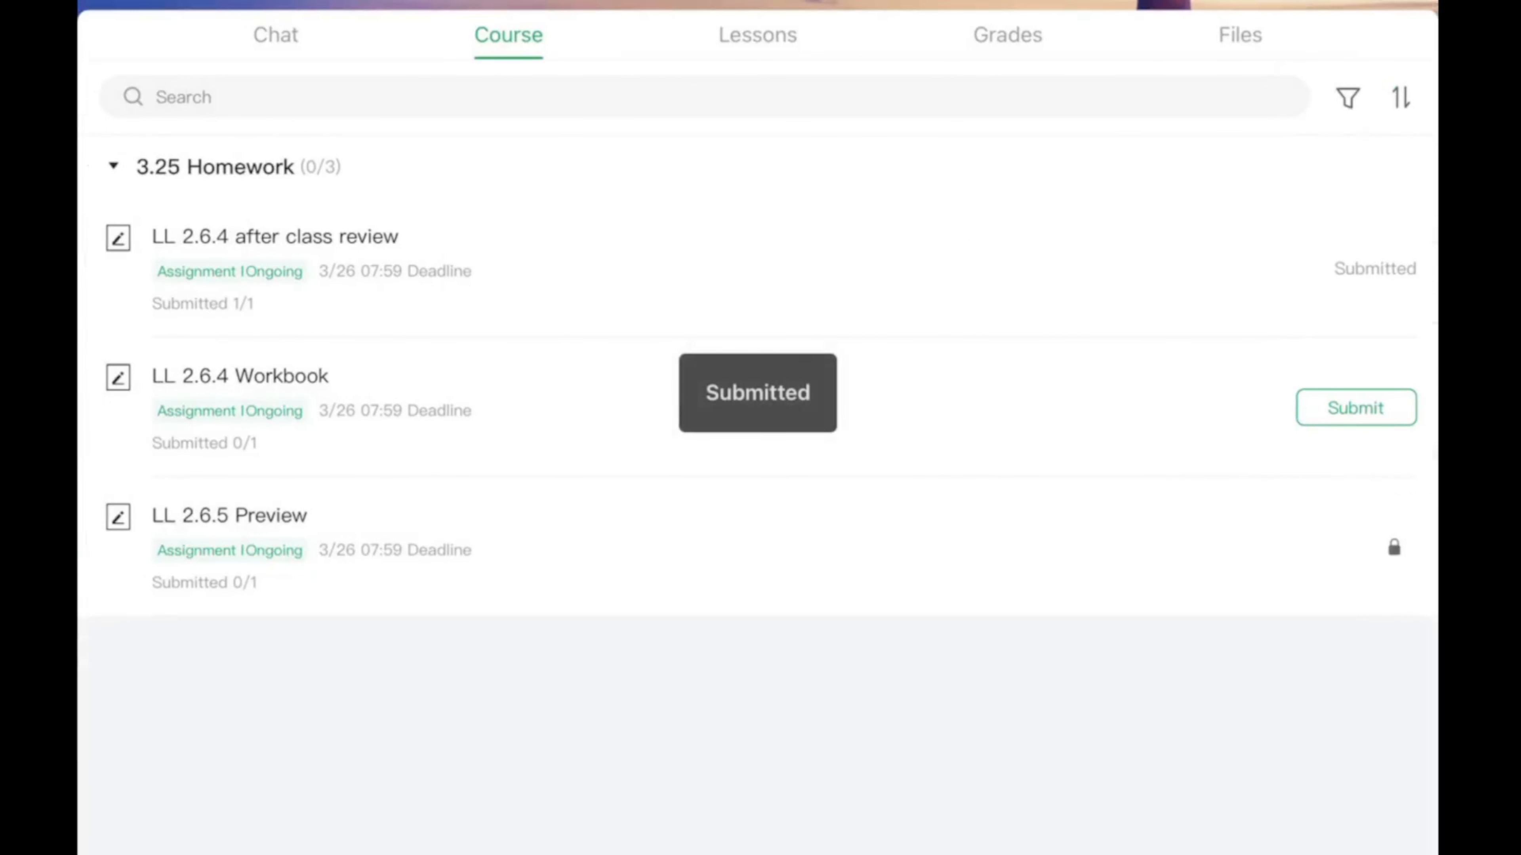